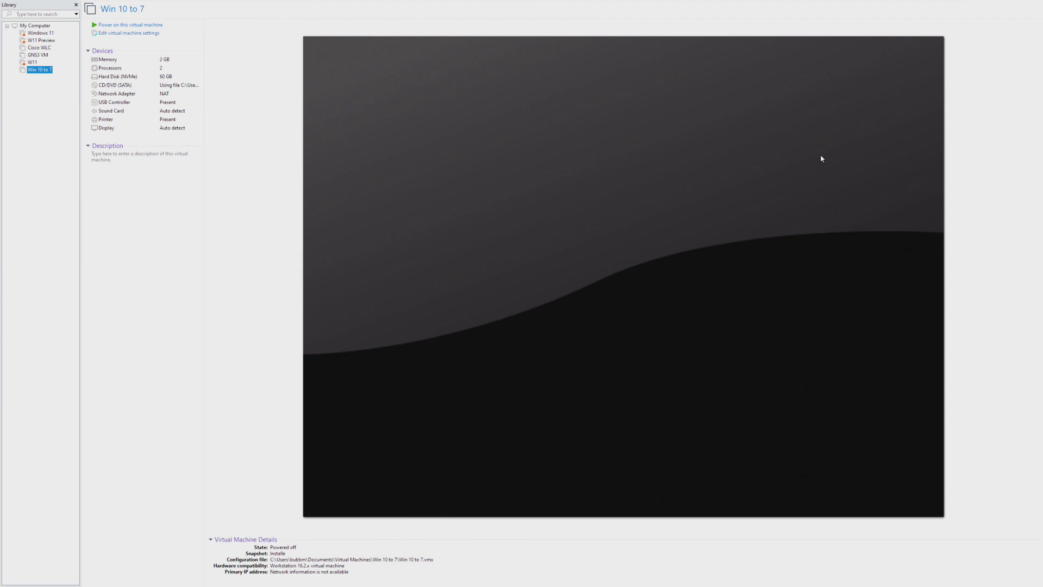
- Power on the Win 10 to 7 VM and boot it from the SATA CD-ROM via Boot Manager
left_click(176, 25)
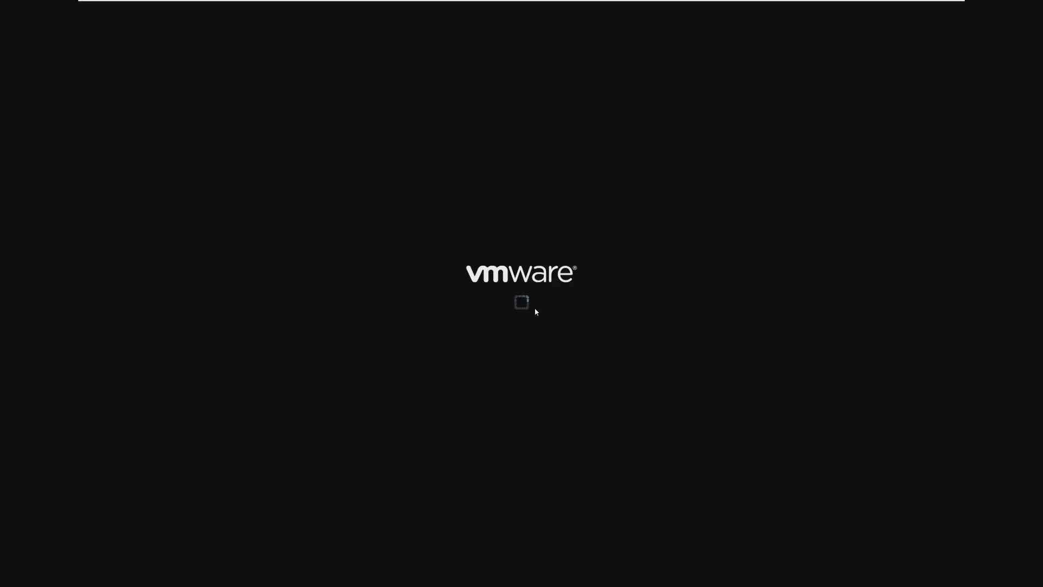
key("Escape")
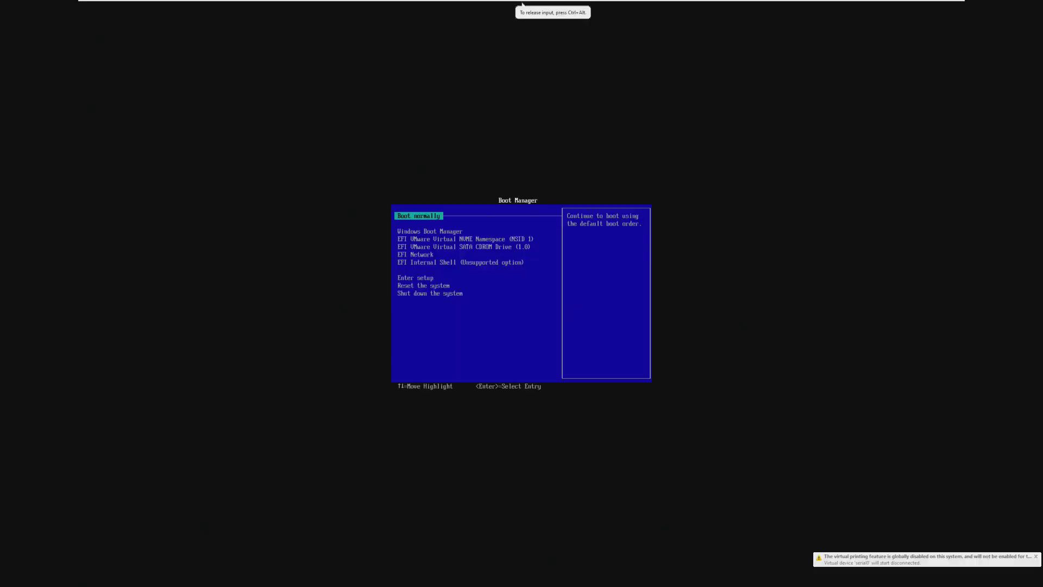
key("Down")
key("Down")
key("Down")
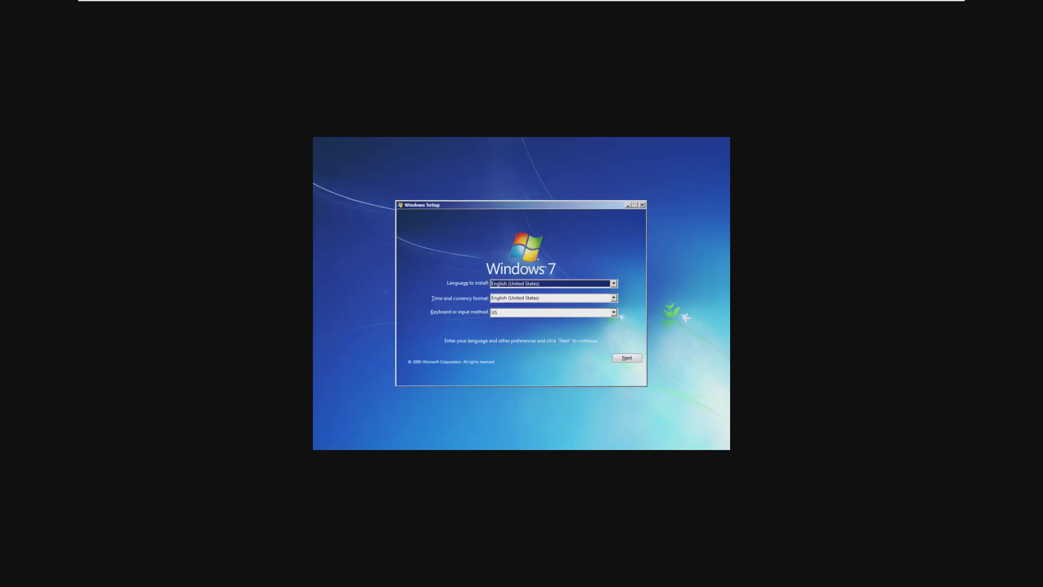
- Accept the default language settings in Windows 7 Setup and continue to the license page
left_click(429, 138)
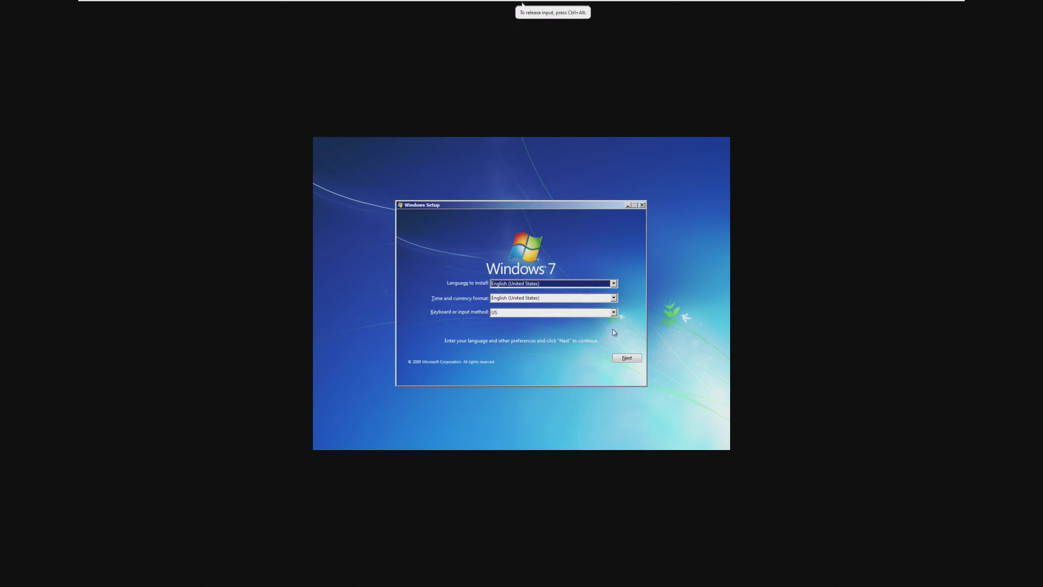
left_click(627, 357)
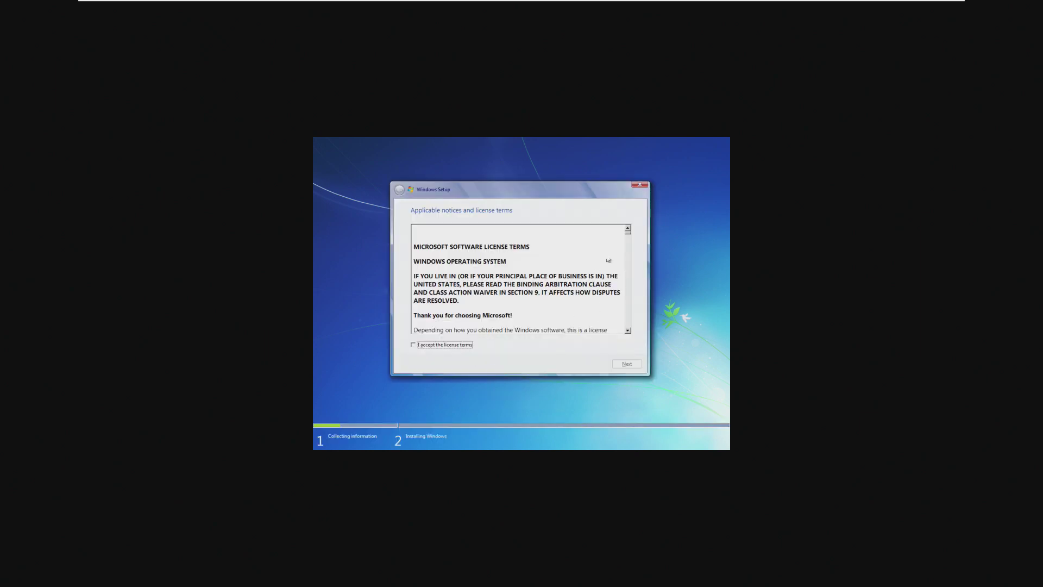
scroll(628, 239, "down", 15)
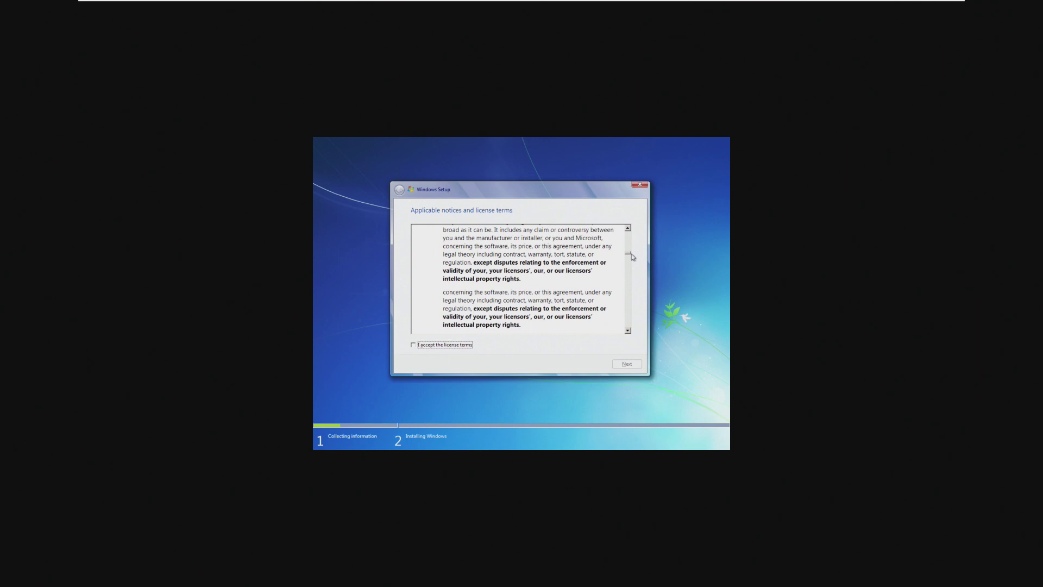
- Accept the license, choose a Custom install onto Drive 0 Partition 4, and confirm the Windows.old warning
left_click(465, 344)
left_click(624, 363)
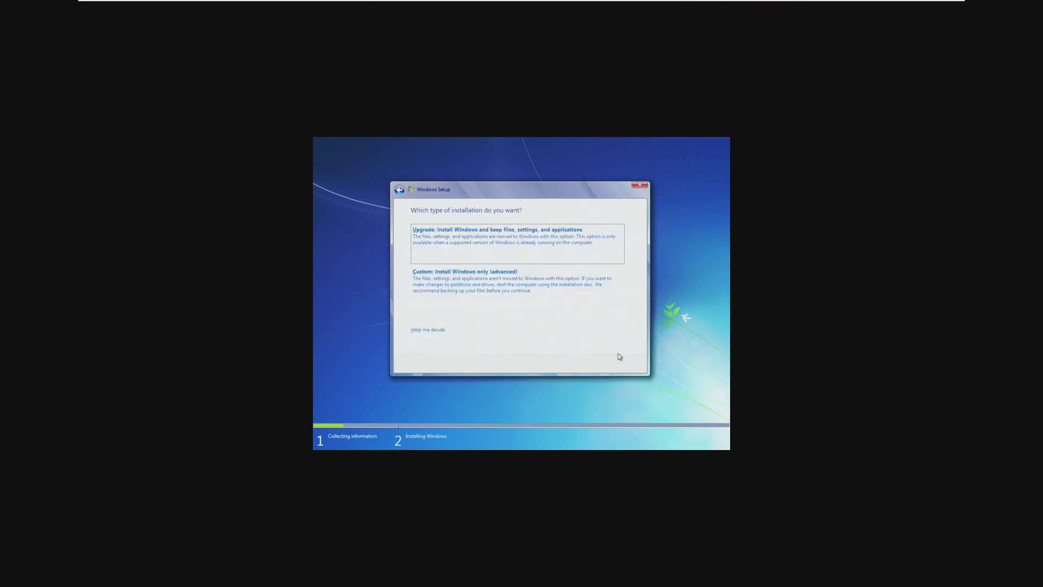
left_click(552, 296)
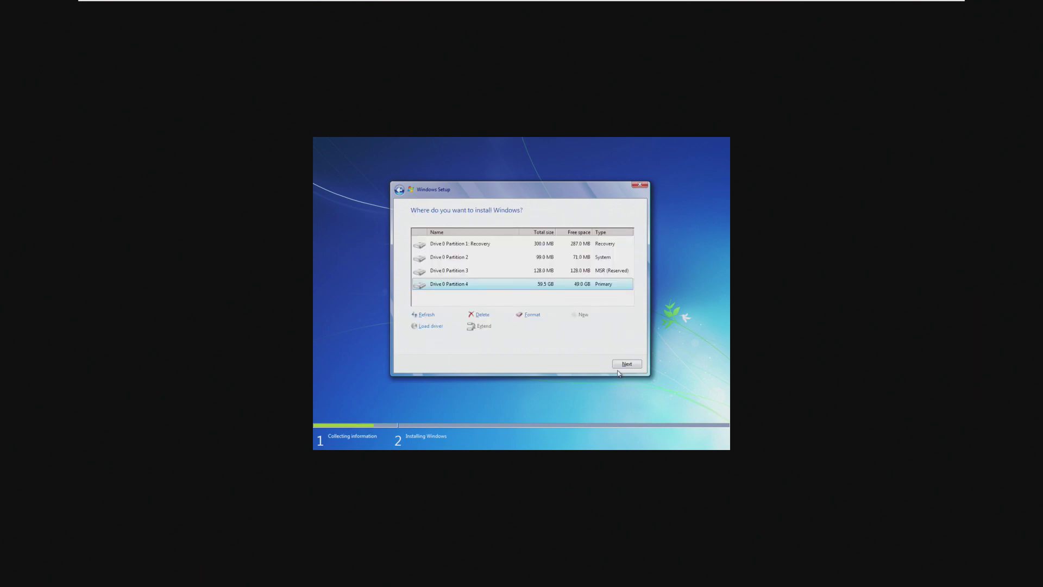
left_click(626, 364)
left_click(571, 327)
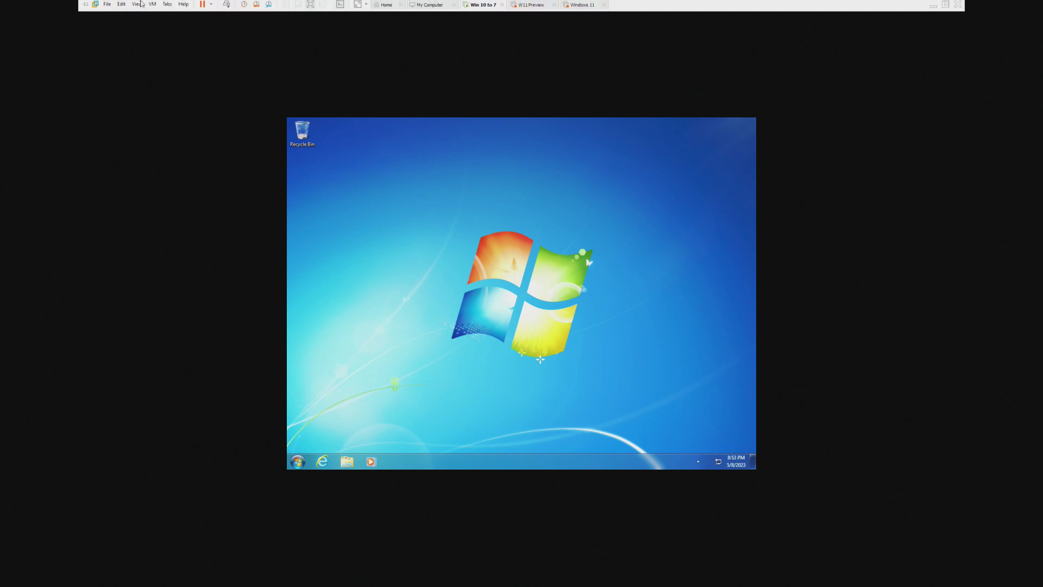
- Request the VMware Tools install, then check DVD Drive (D:) in Computer and dismiss the eject error
left_click(153, 5)
left_click(182, 99)
left_click(538, 321)
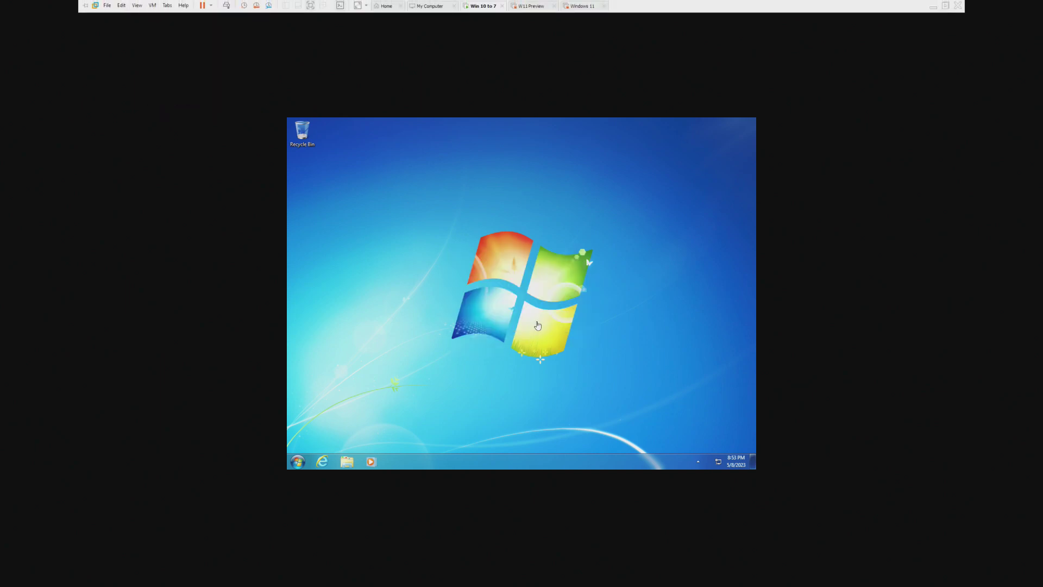
left_click(347, 461)
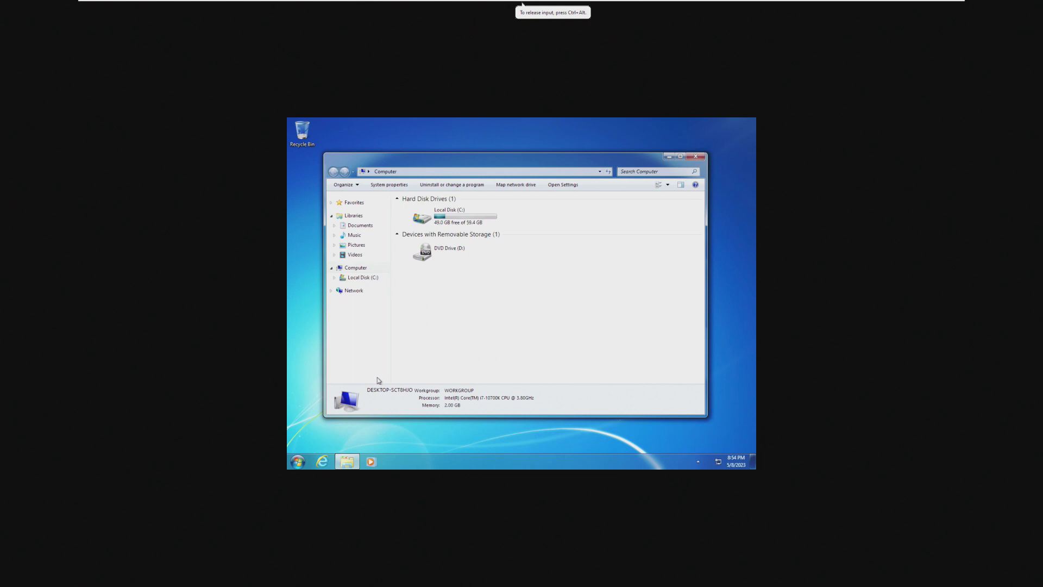
left_click(450, 253)
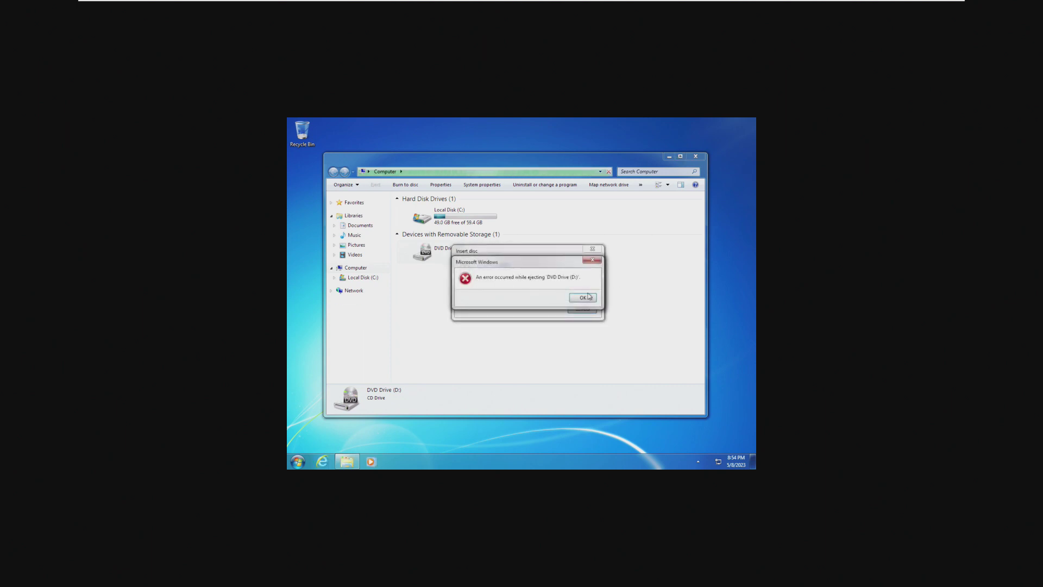
left_click(582, 298)
left_click(582, 308)
- Choose Install VMware Tools from the VM menu again and confirm it
left_click(152, 5)
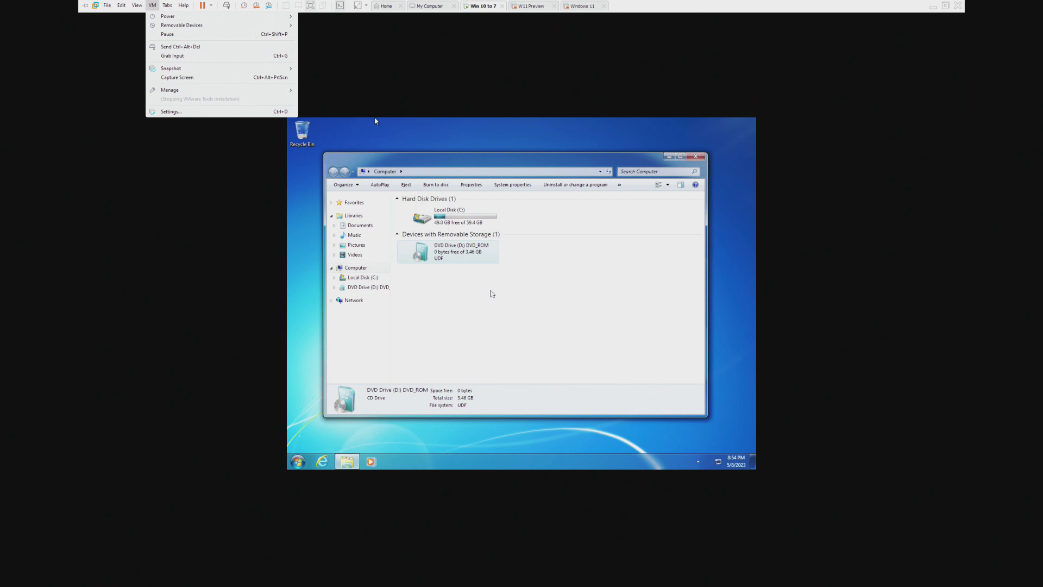
left_click(374, 121)
left_click(152, 5)
left_click(197, 99)
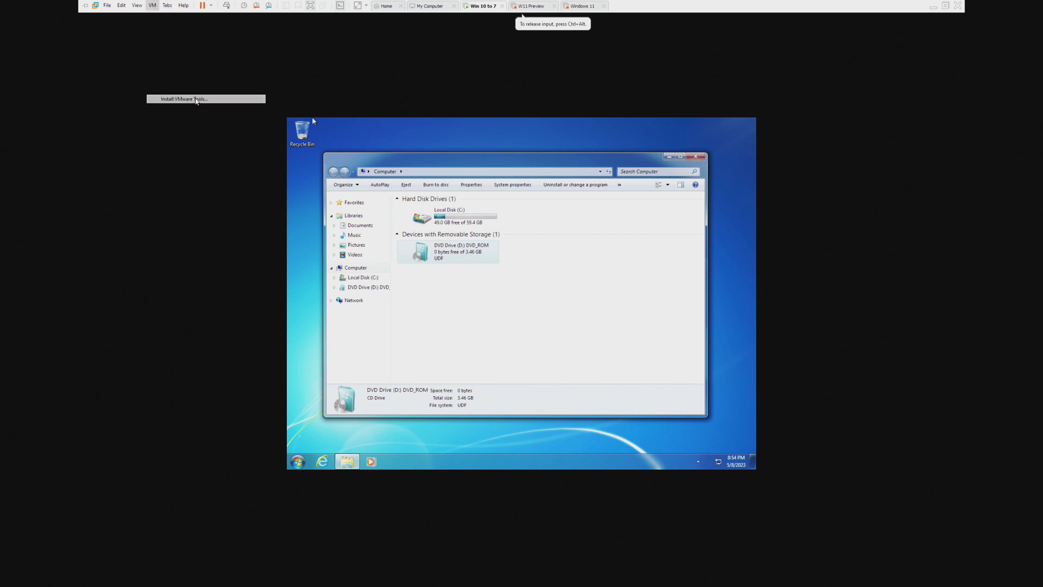
left_click(541, 325)
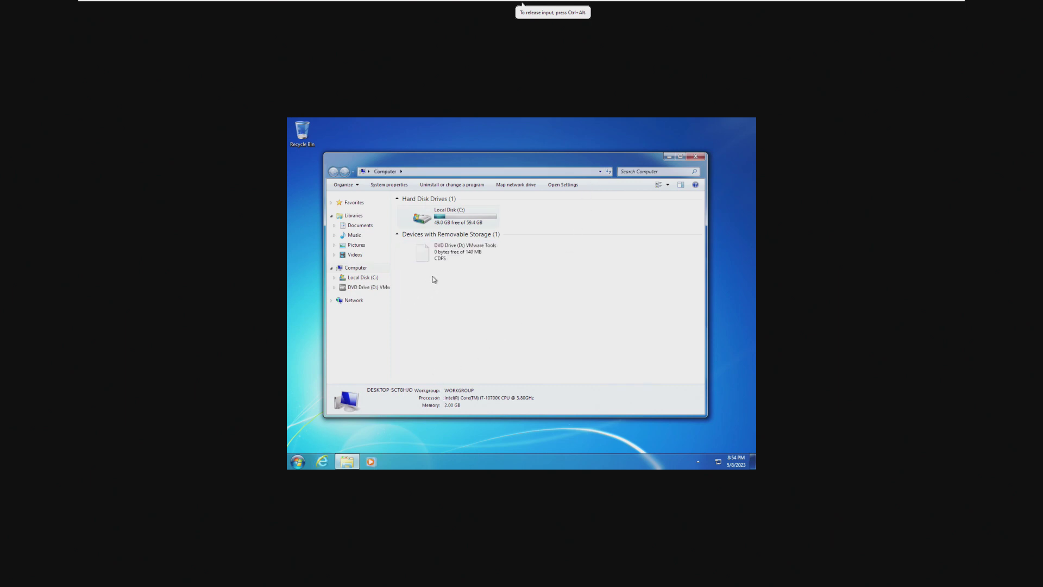
- Run the VMware Tools installer from DVD Drive (D:), finish setup, and postpone the restart
double_click(457, 258)
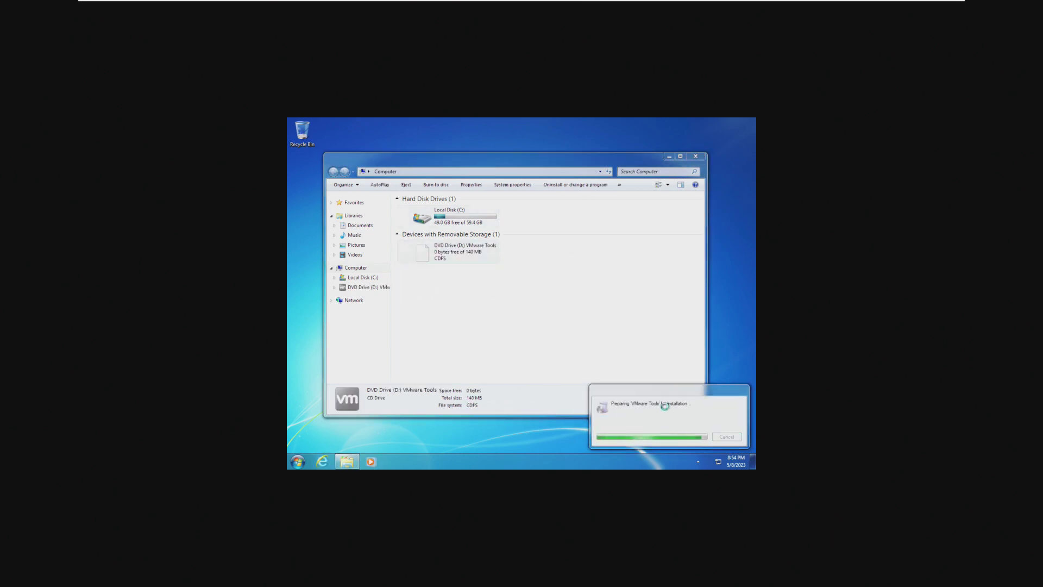
left_click(696, 156)
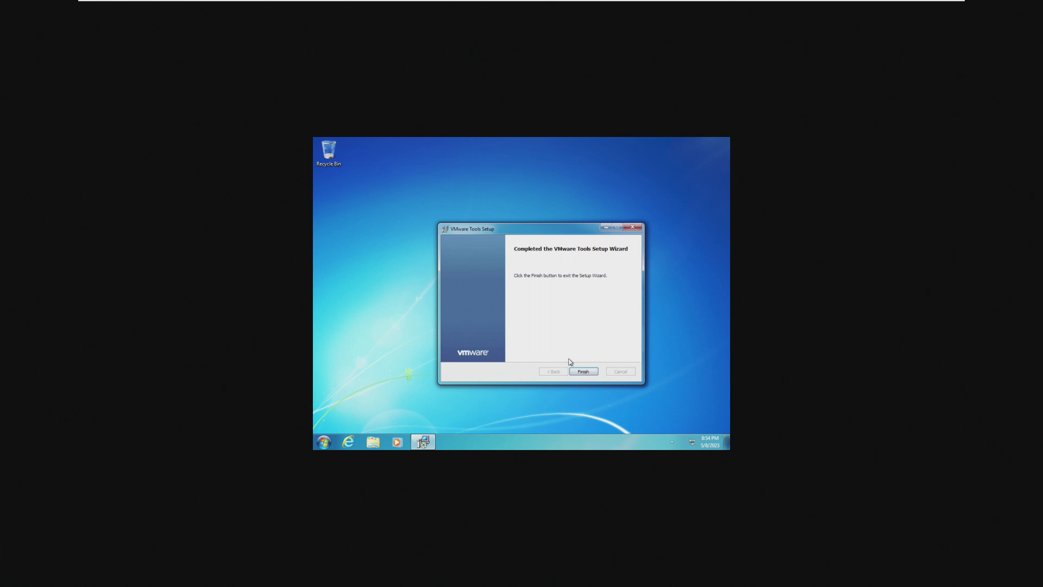
left_click(583, 371)
left_click(496, 317)
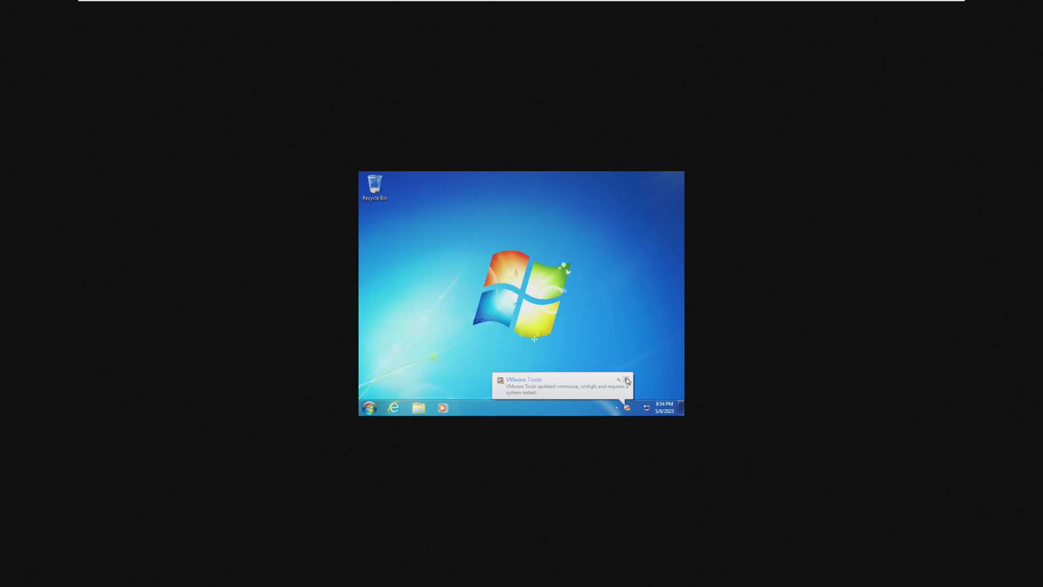
key("super")
- Dismiss the restart notice and look for display settings by searching 'setting' in Start
left_click(489, 330)
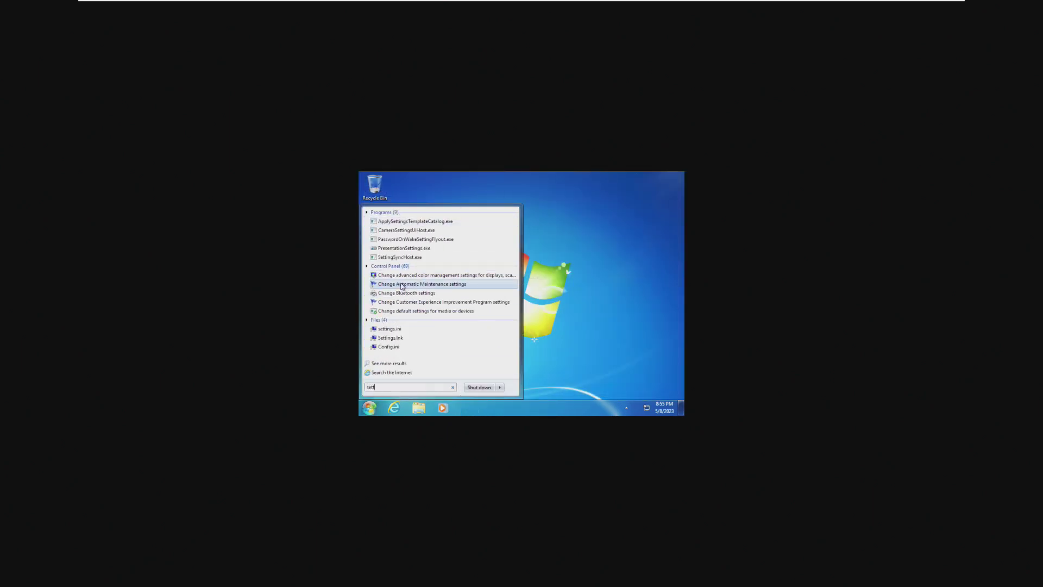
type("ings")
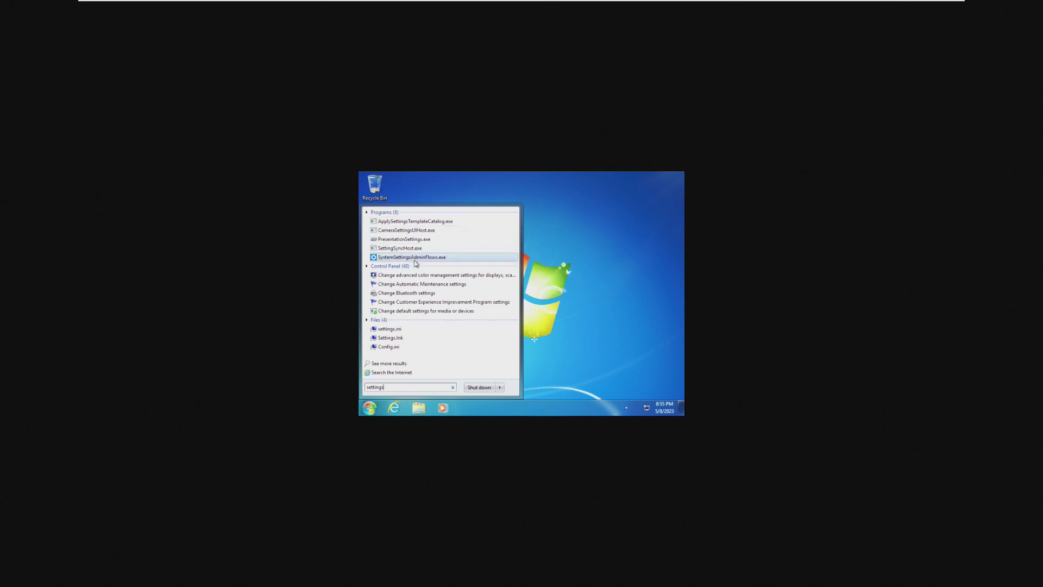
left_click(414, 258)
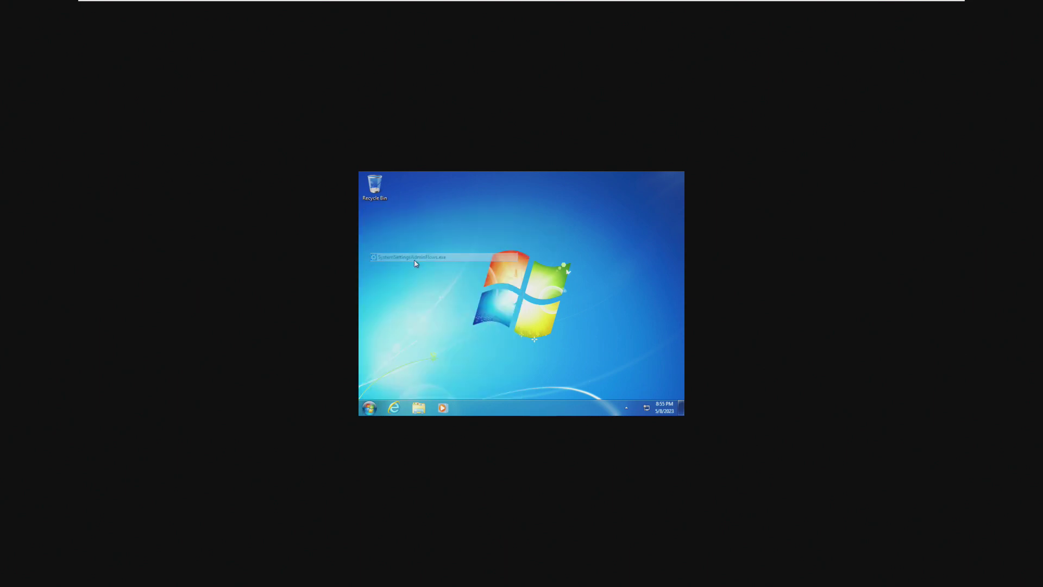
left_click(370, 409)
right_click(561, 341)
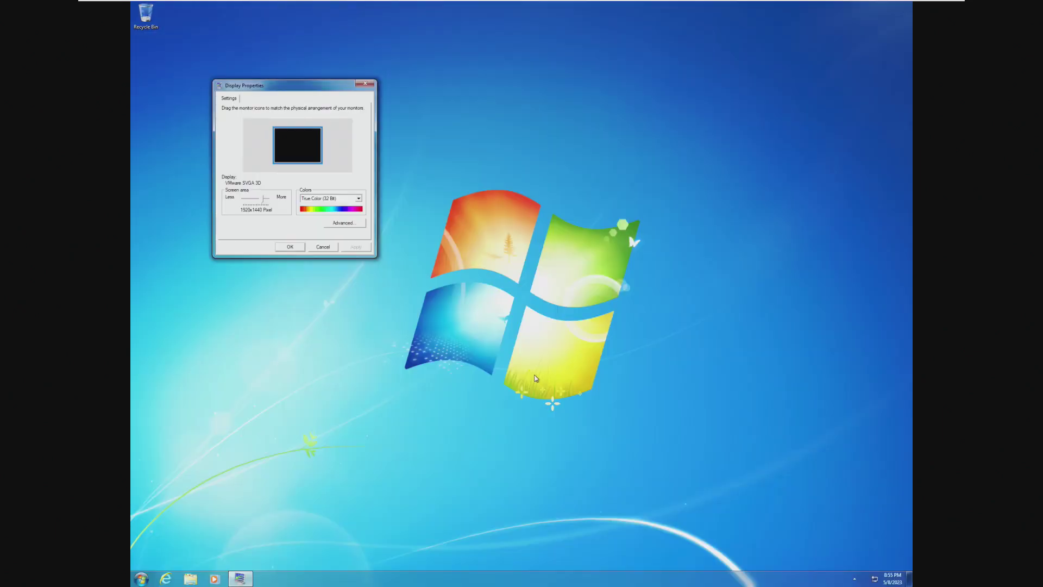
left_click(291, 247)
- Set the guest screen area to 2880x1800, then lower the resolution and apply it
right_click(343, 243)
left_click(374, 307)
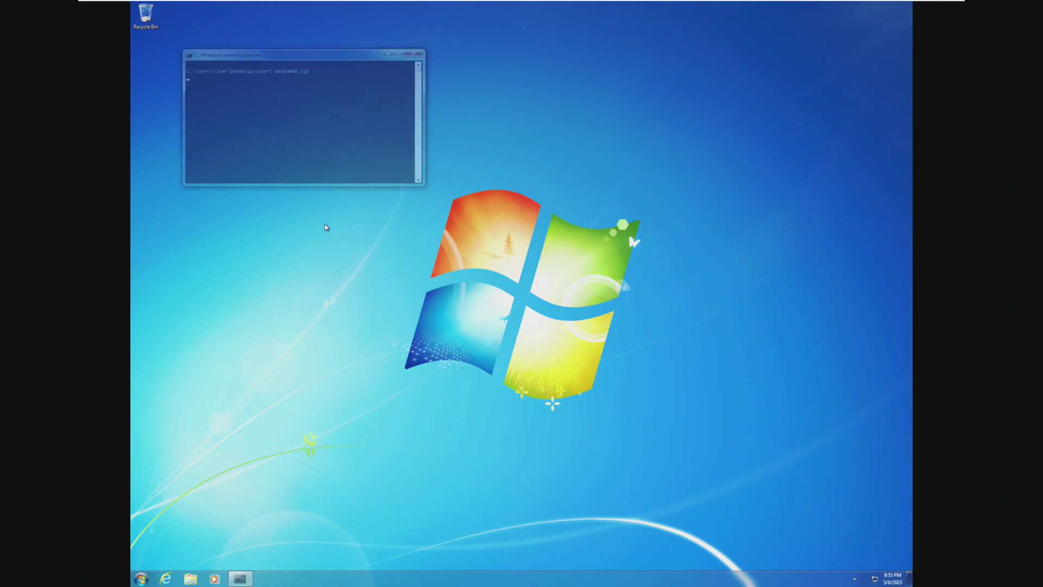
left_click_drag(251, 188, 259, 189)
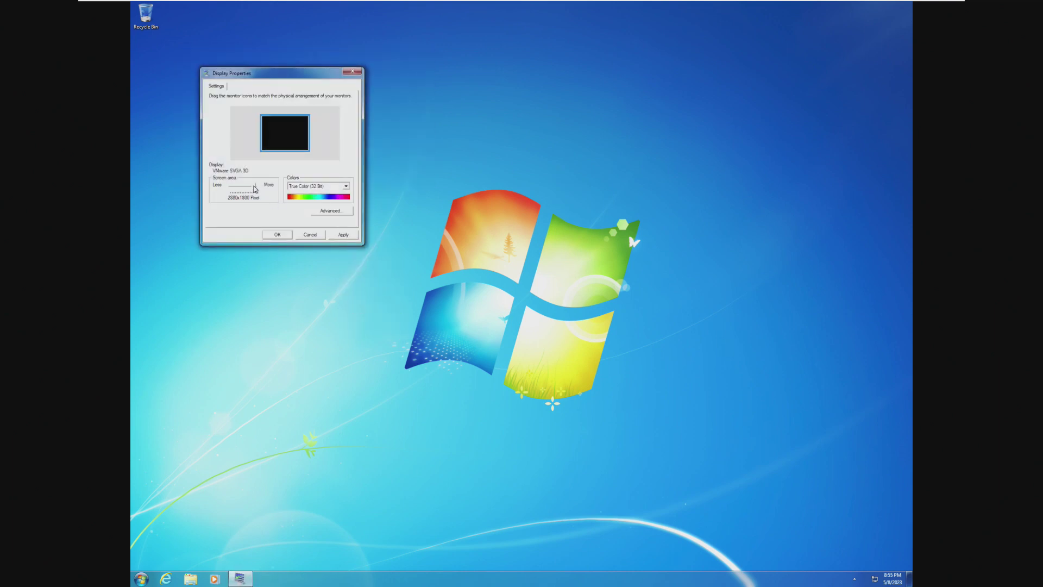
left_click(342, 235)
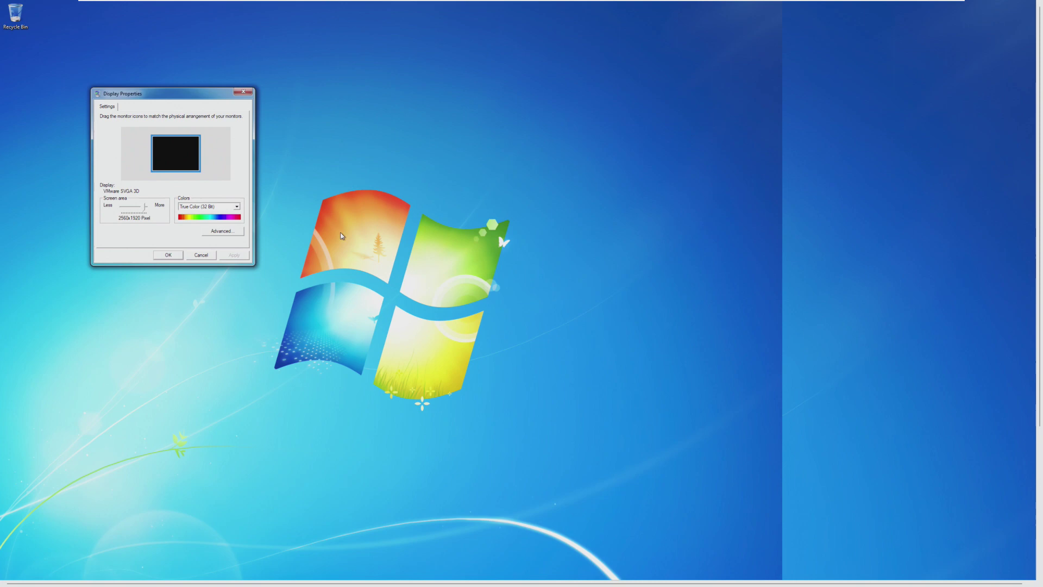
left_click_drag(146, 207, 140, 207)
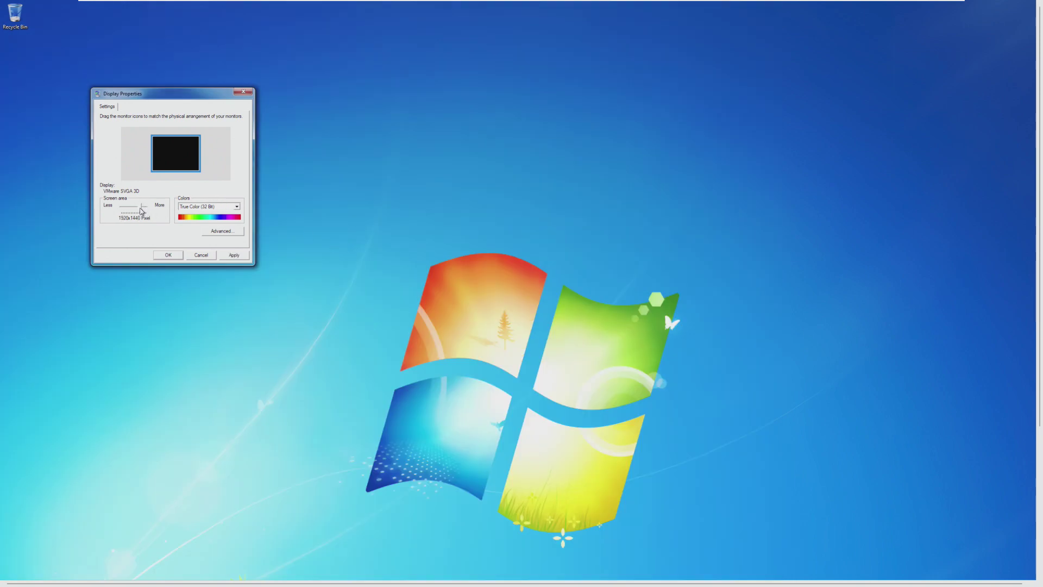
left_click(168, 254)
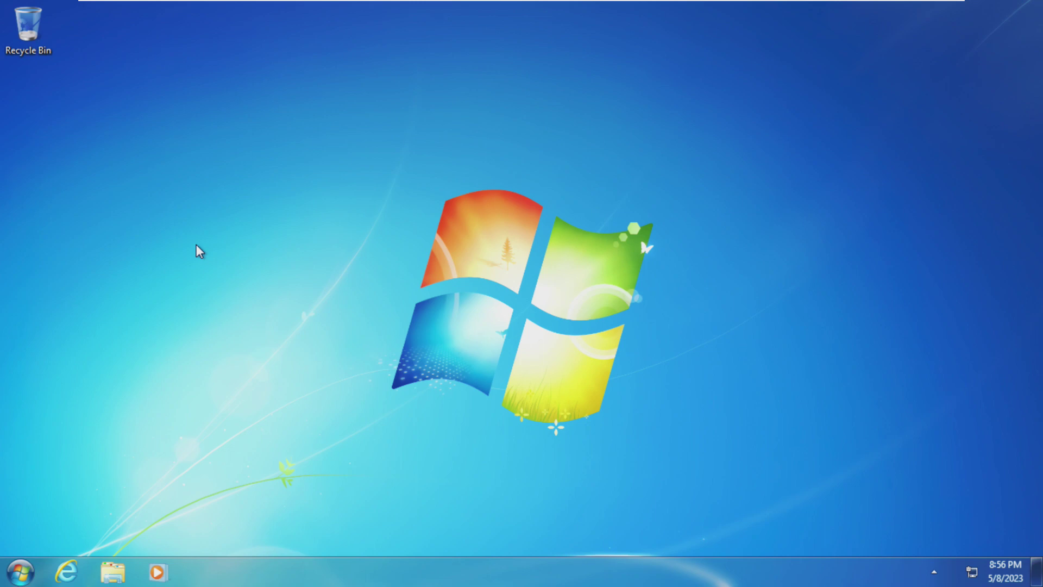
- Open the empty Recycle Bin on the guest desktop and close it again
left_click_drag(209, 144, 755, 432)
left_click_drag(606, 453, 468, 402)
left_click_drag(574, 491, 850, 325)
left_click_drag(37, 78, 273, 199)
left_click_drag(377, 242, 349, 406)
double_click(39, 51)
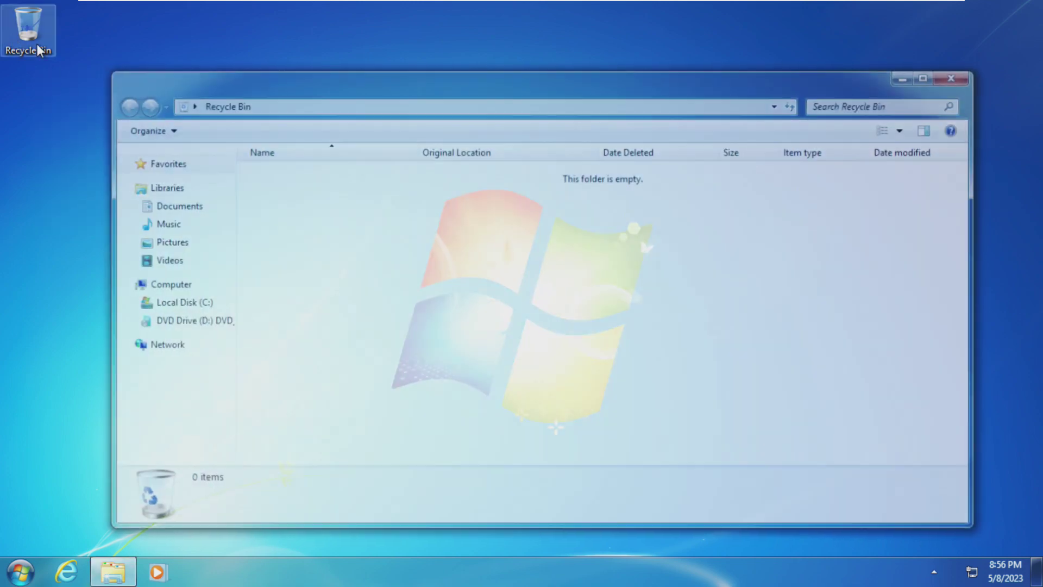
left_click(958, 76)
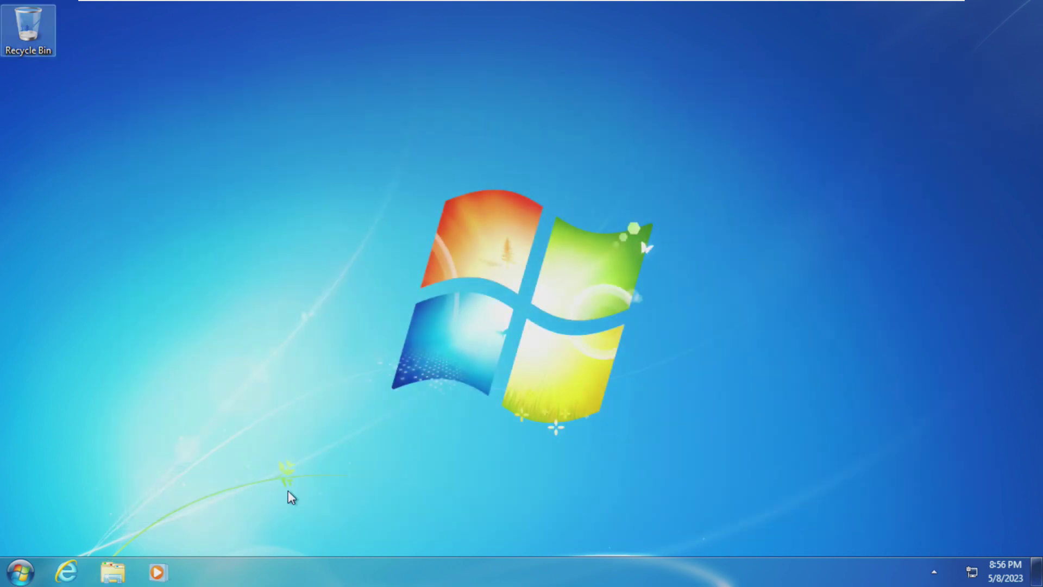
left_click(20, 571)
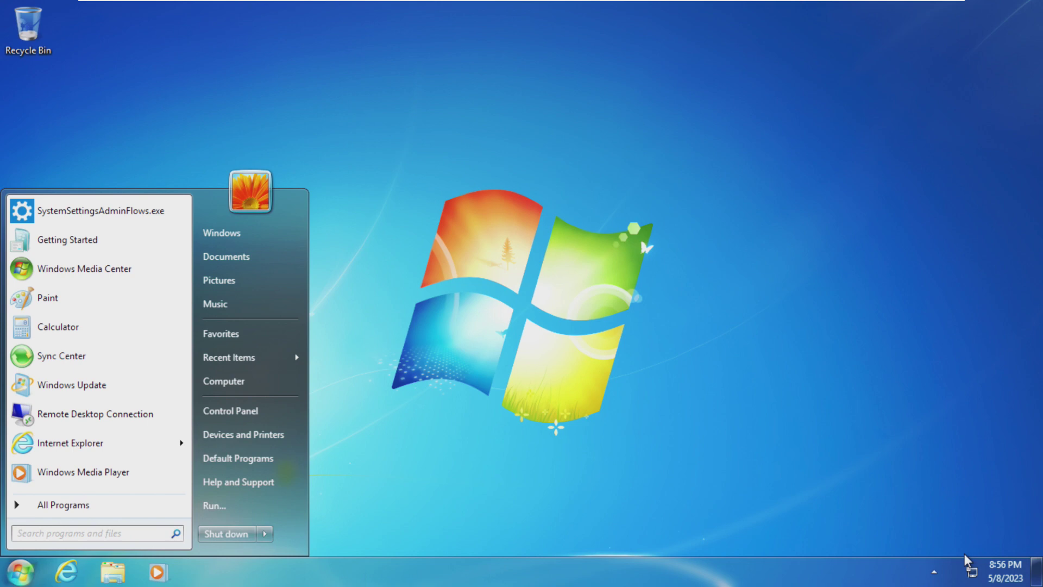
- Check the hidden tray icons, calendar and network connections panel, then bring up the Start menu
left_click(934, 571)
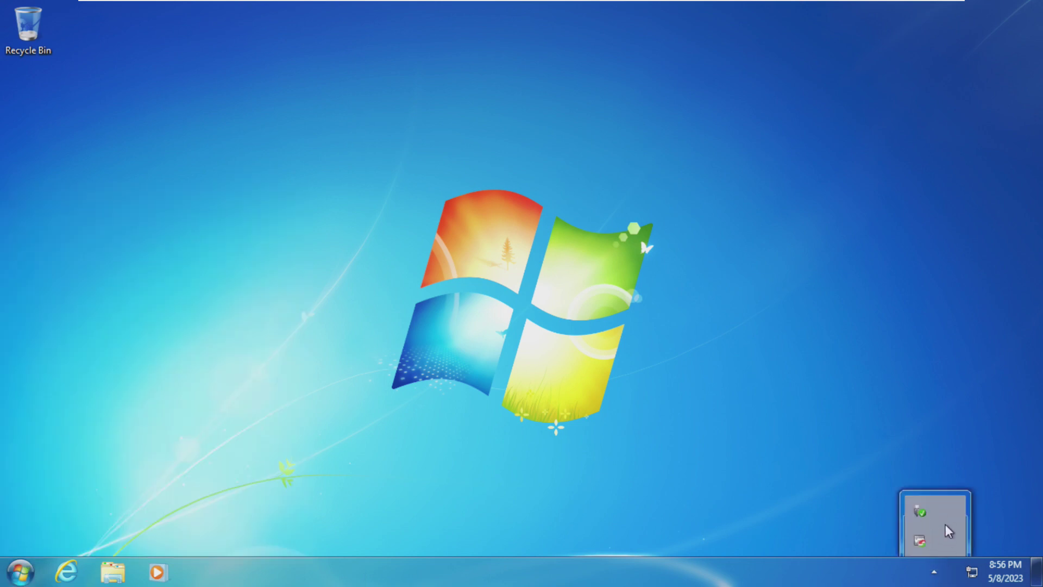
left_click(911, 459)
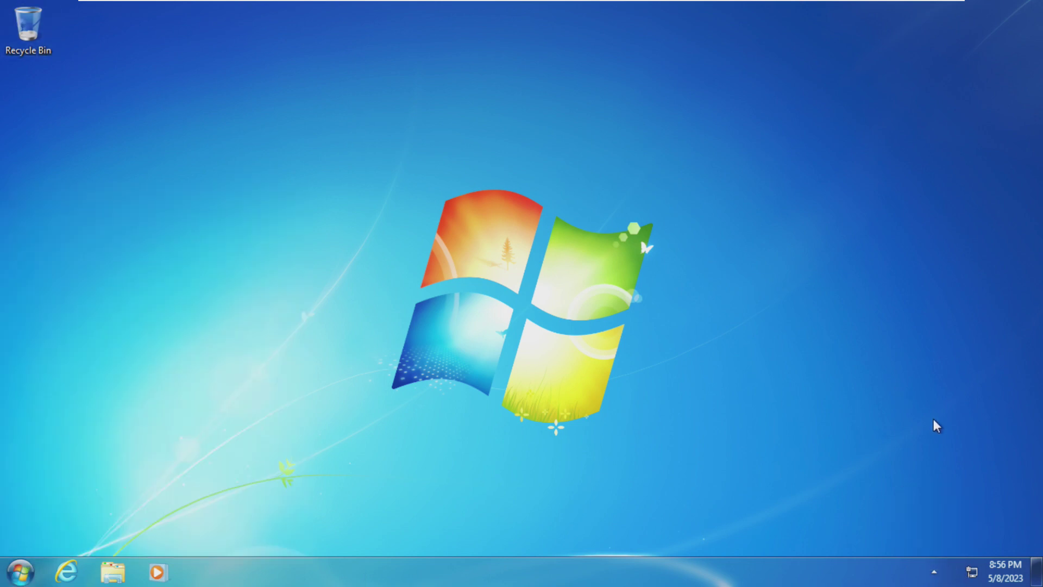
left_click(999, 572)
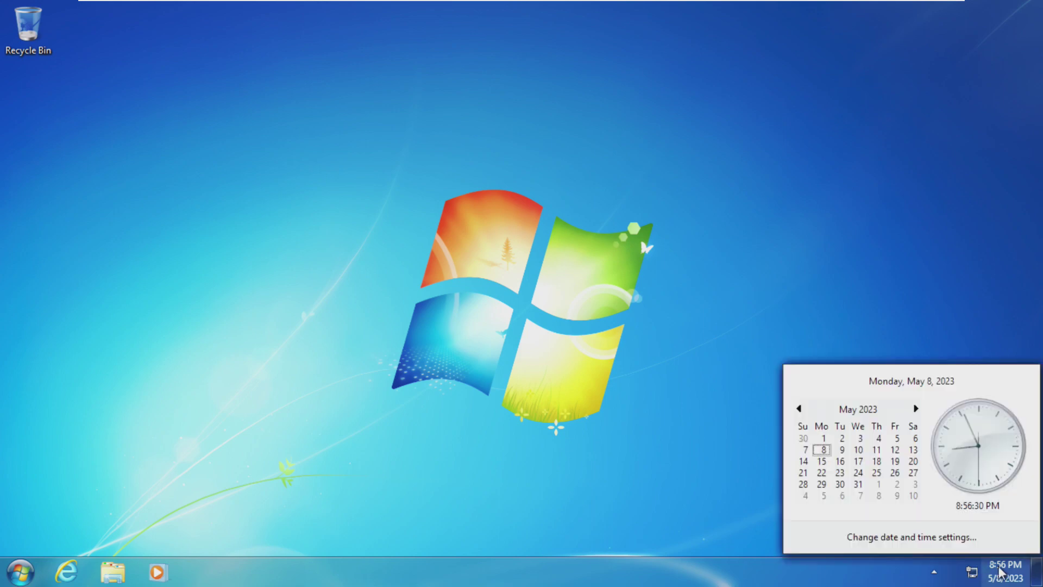
left_click(970, 573)
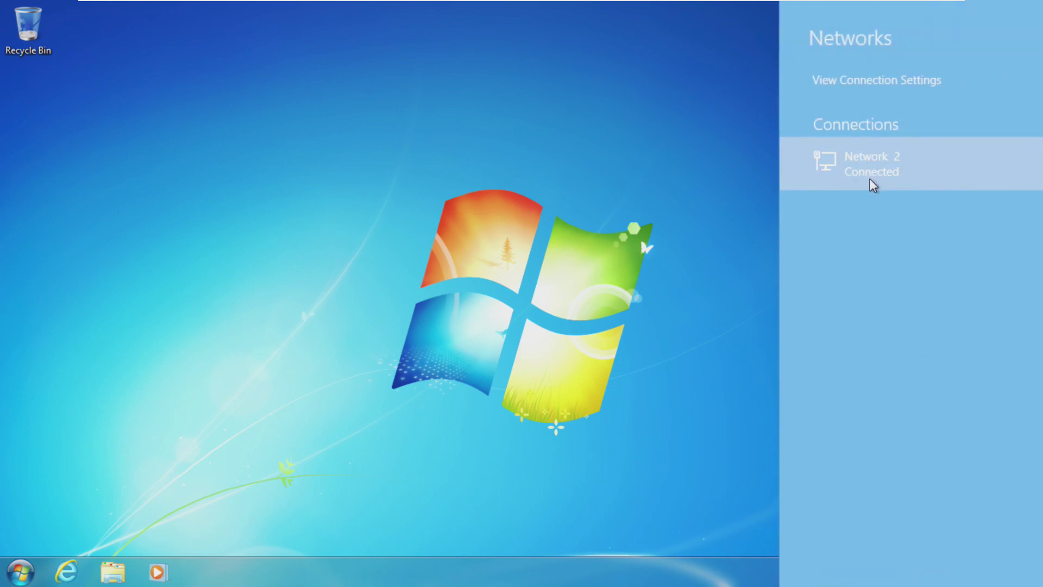
left_click(881, 87)
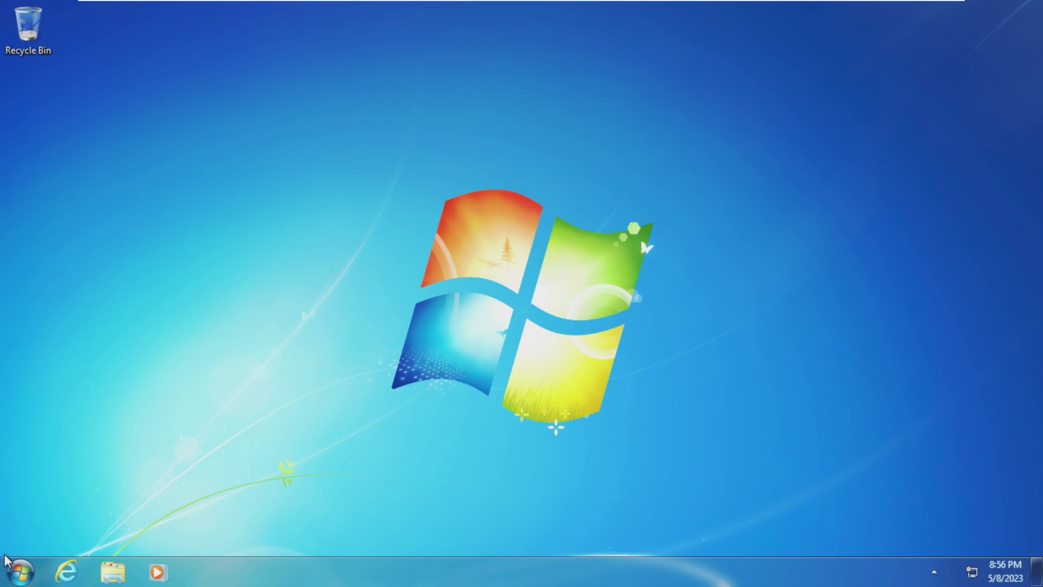
left_click(17, 569)
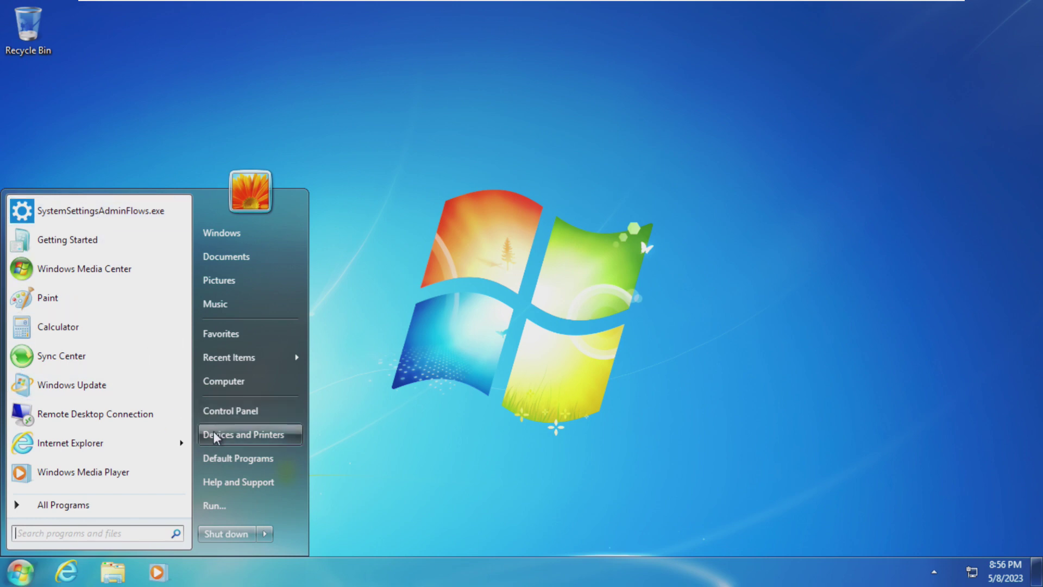
- Launch Getting Started from All Programs and close it
left_click(137, 505)
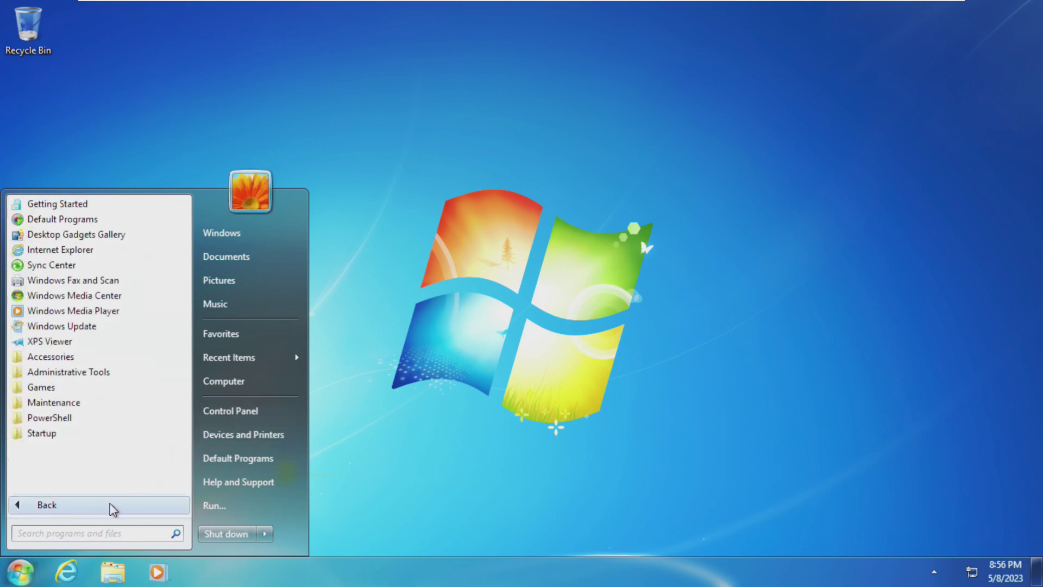
left_click(112, 505)
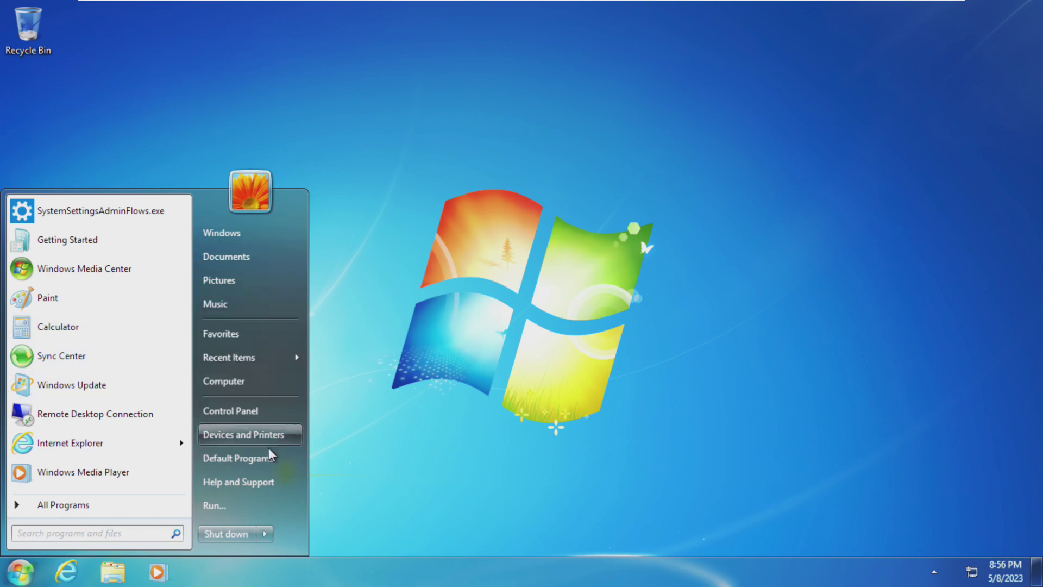
left_click(44, 508)
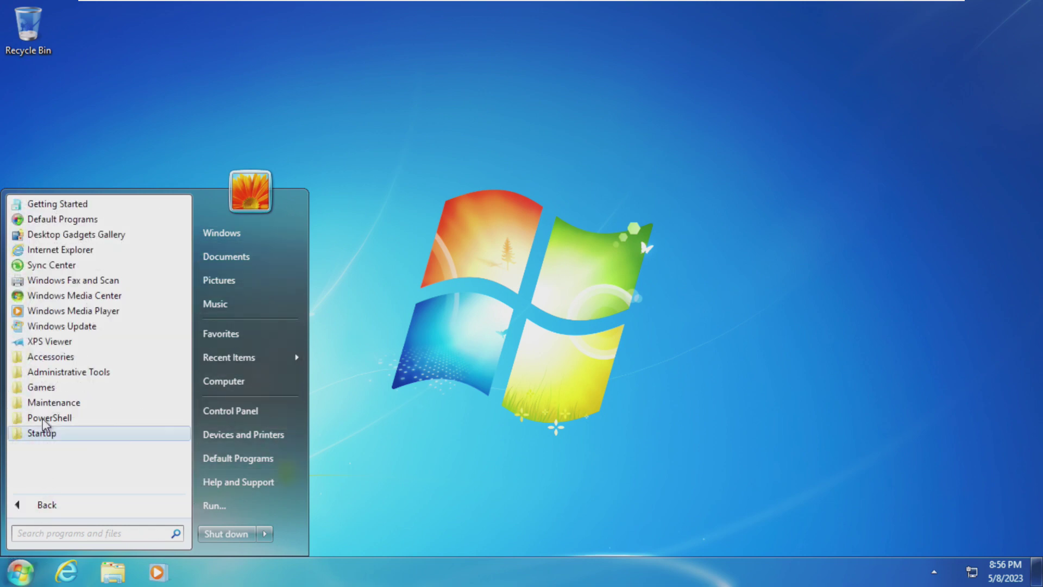
left_click(78, 206)
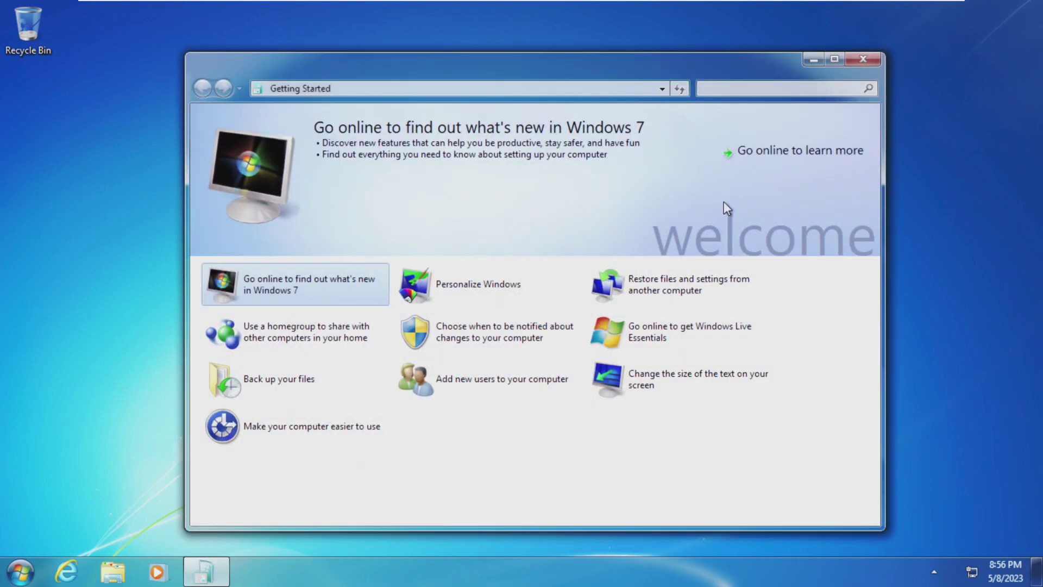
left_click(863, 59)
- Launch the Desktop Gadgets Gallery from All Programs
left_click(20, 572)
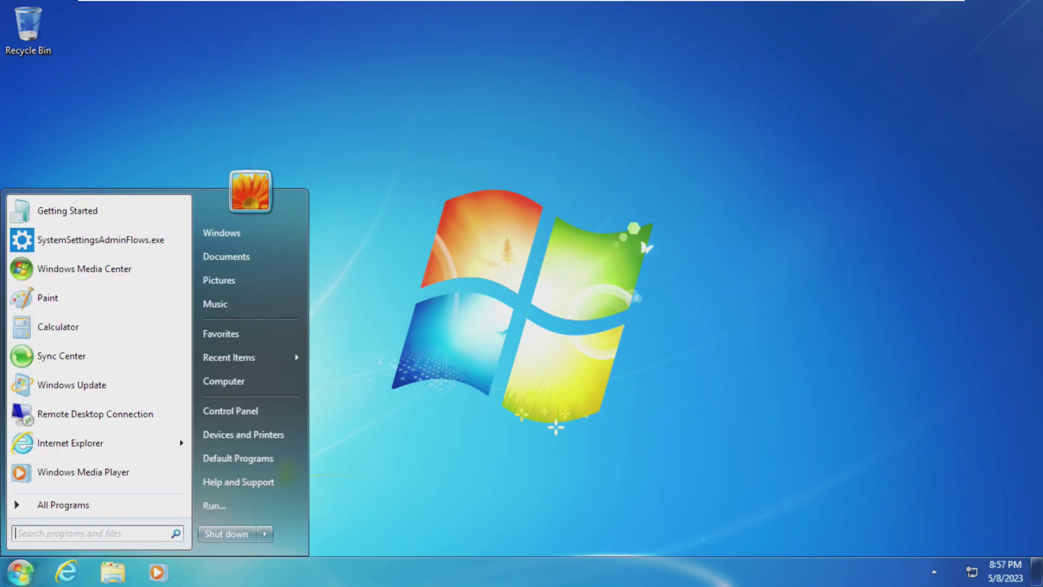
left_click(43, 508)
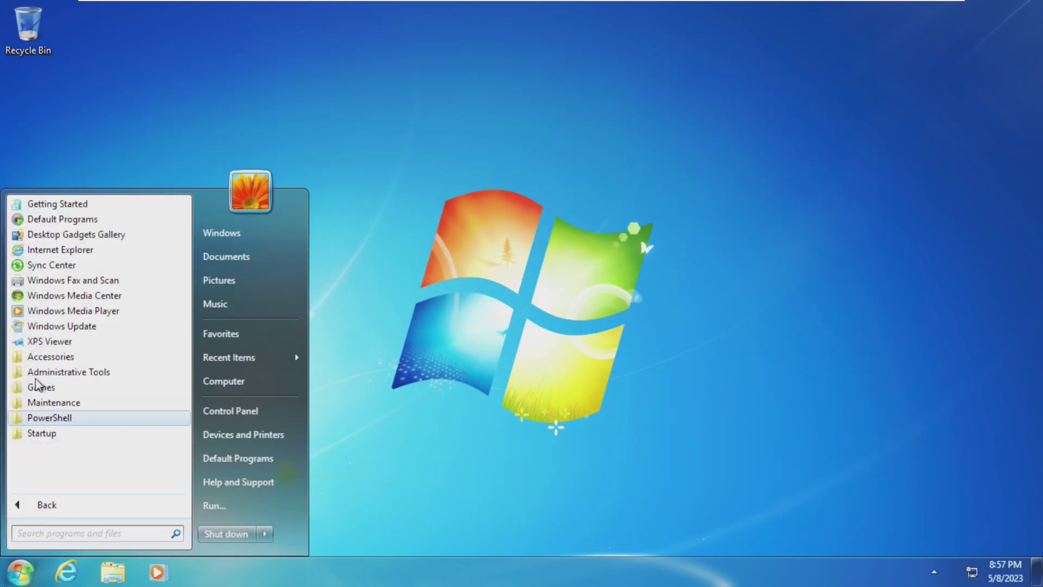
left_click(59, 234)
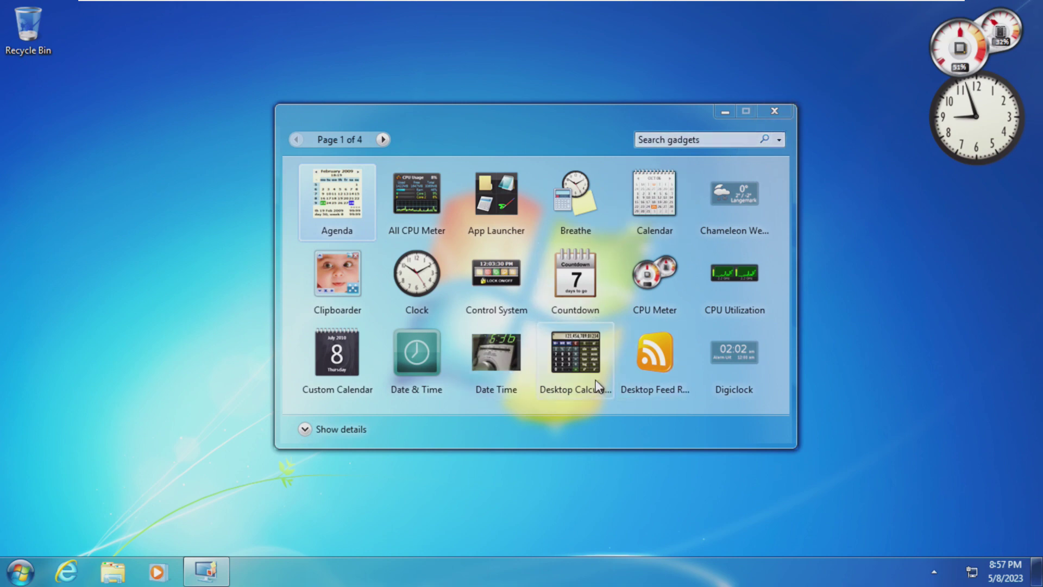
- Place the Desktop Calculator gadget at the desktop's right edge, remove it, and close the gallery
left_click_drag(597, 385, 984, 228)
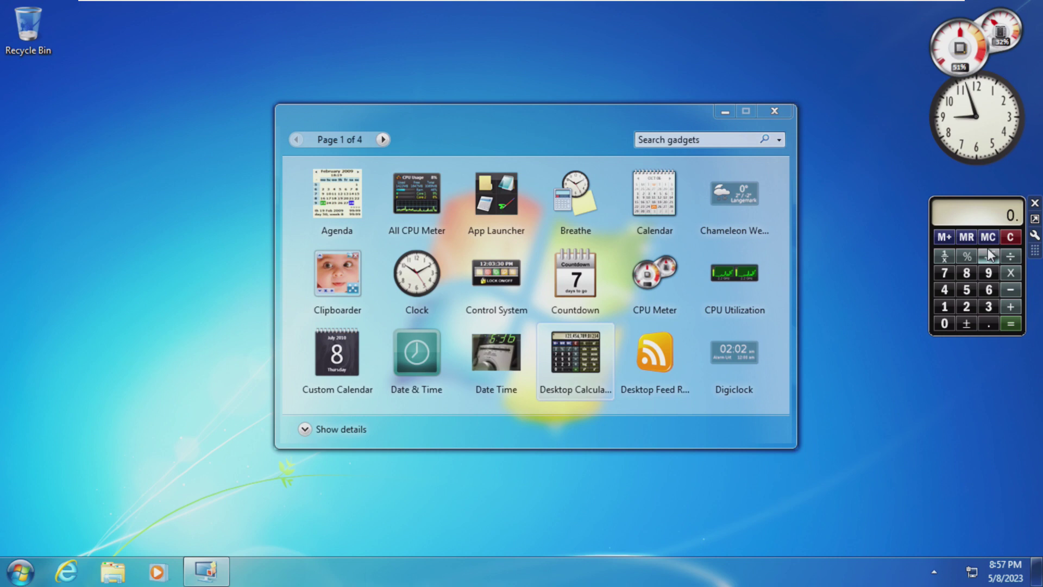
left_click(1034, 203)
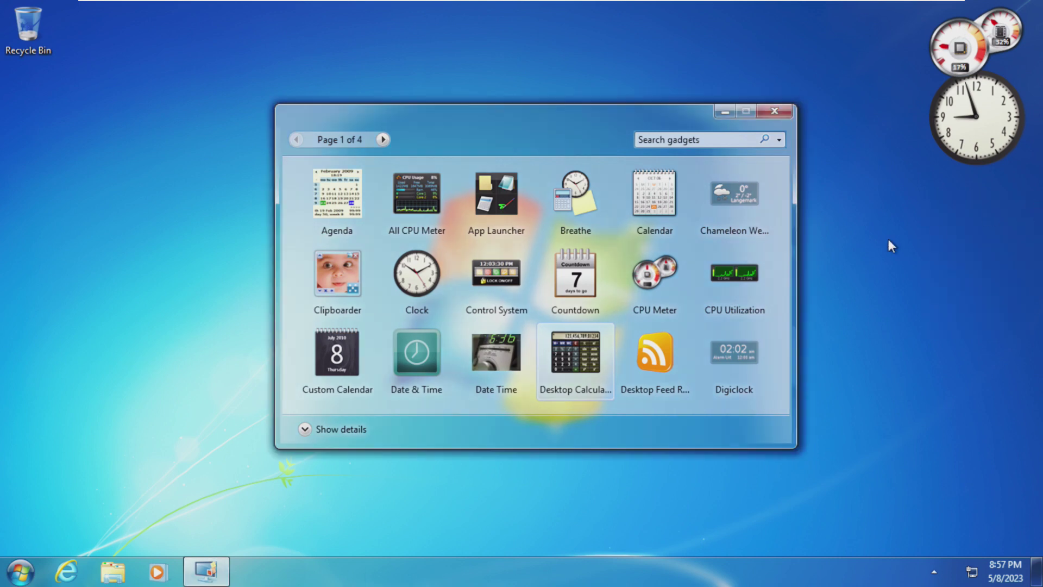
left_click(774, 110)
- Launch Paint from All Programs > Accessories and close it
left_click(20, 570)
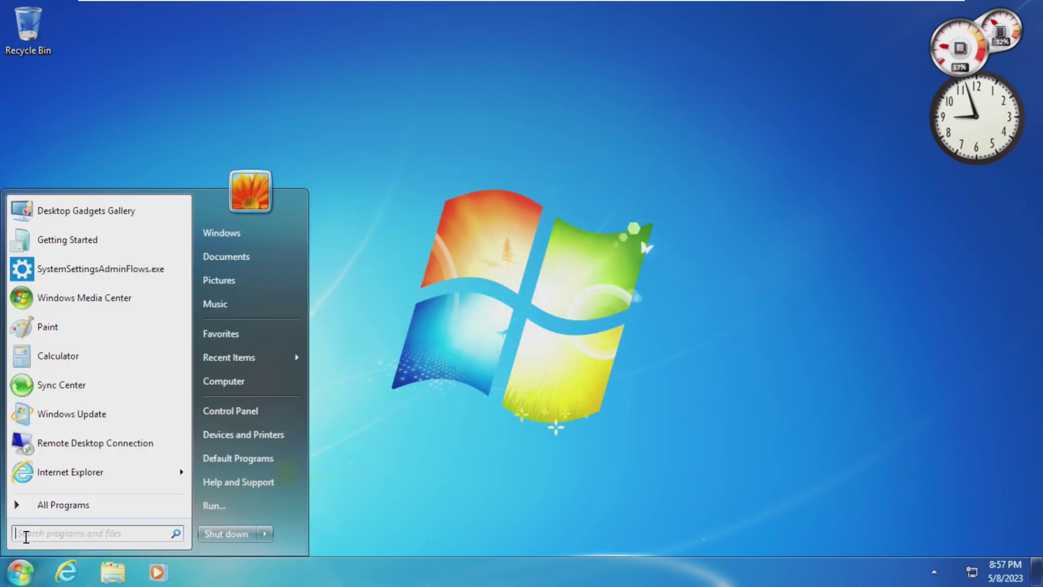
left_click(49, 508)
left_click(78, 358)
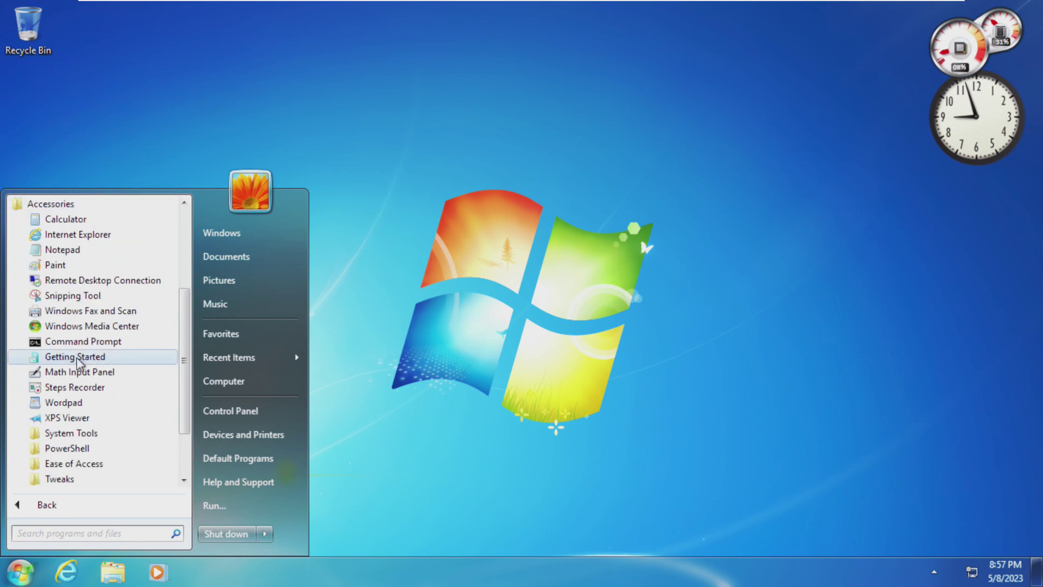
left_click(89, 432)
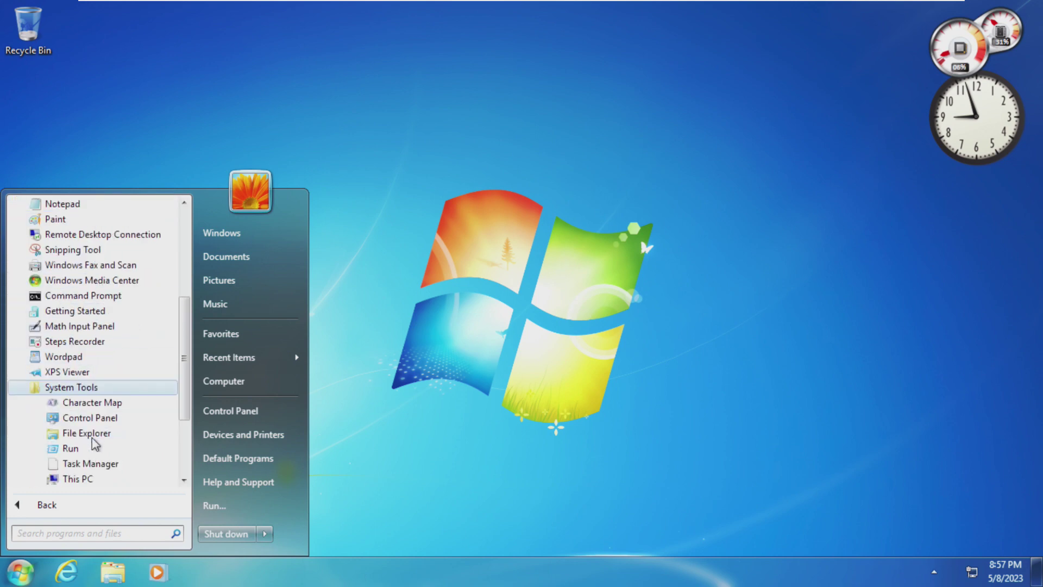
left_click(64, 219)
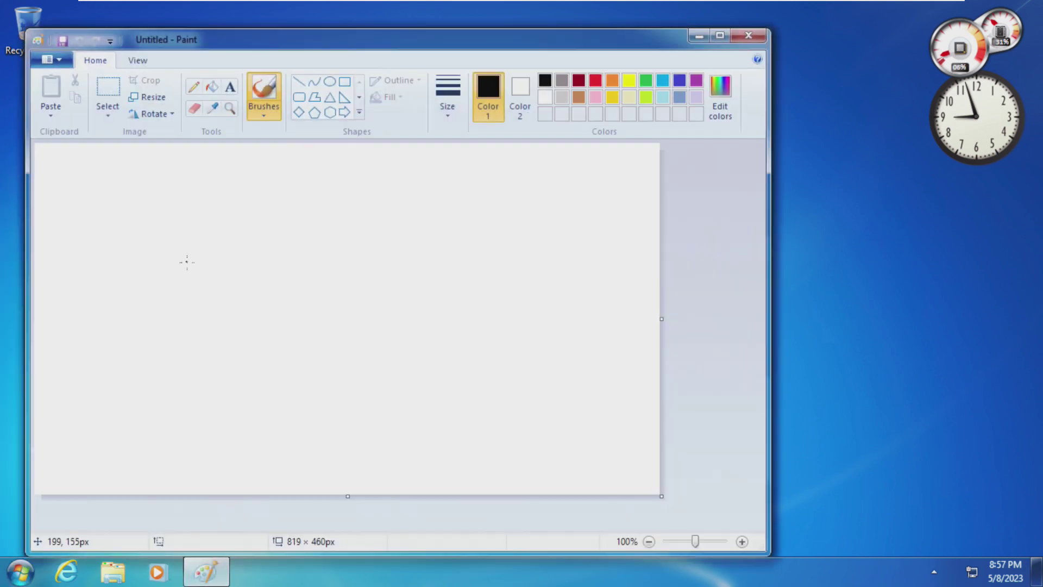
left_click(749, 36)
- Open Minesweeper from the Games folder, uncover two cells, and close it
key("super")
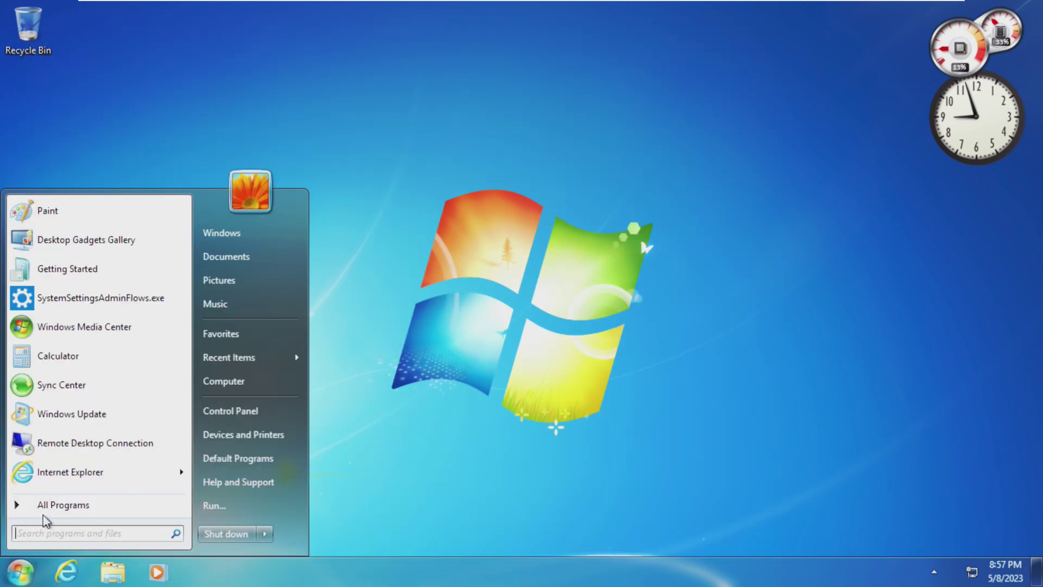
left_click(49, 506)
left_click(76, 389)
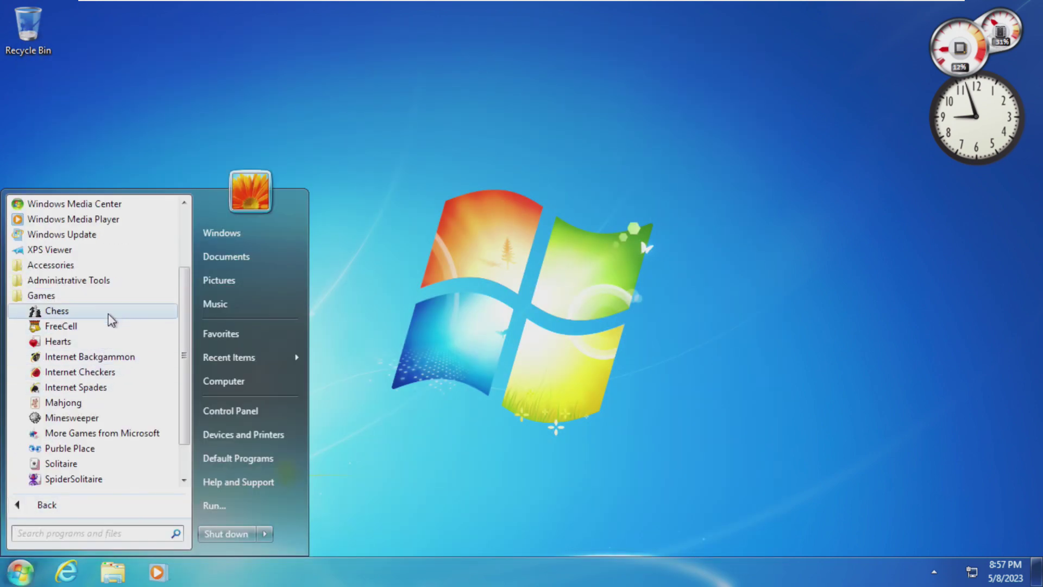
scroll(108, 337, "down", 1)
left_click(82, 372)
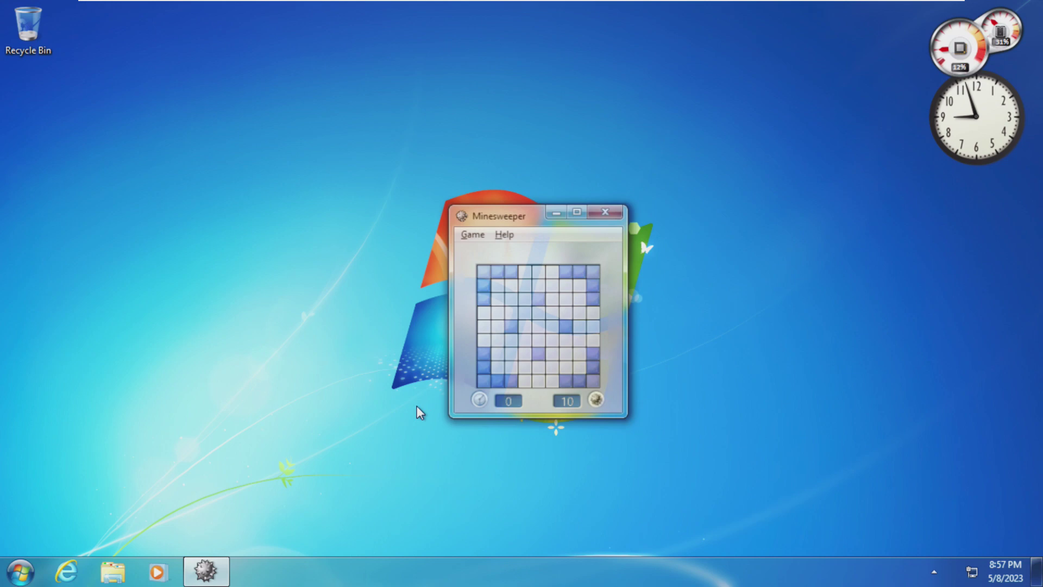
left_click(532, 340)
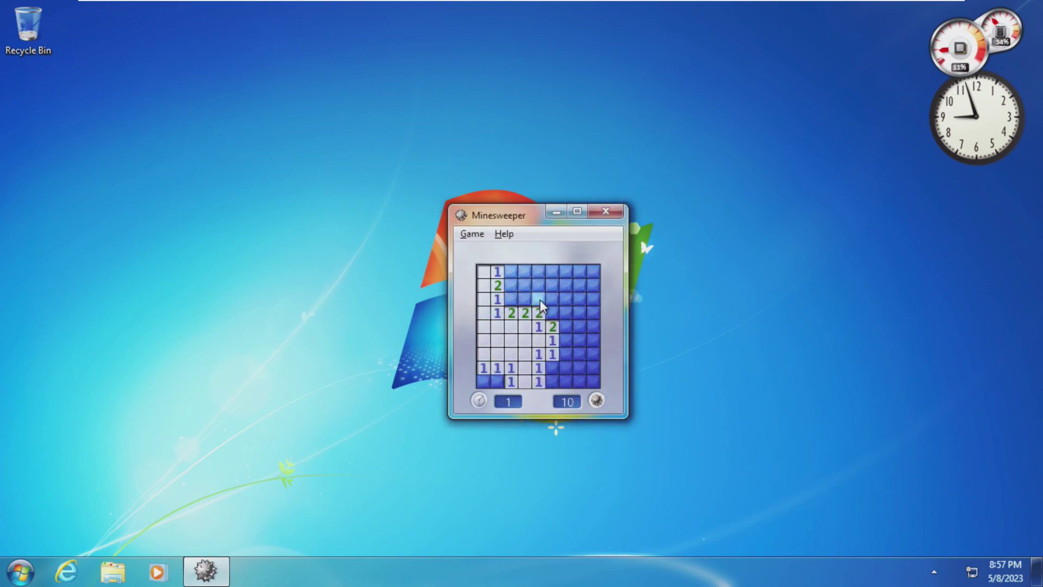
left_click(580, 369)
left_click(611, 211)
- Expand the PowerShell folder in All Programs
key("super")
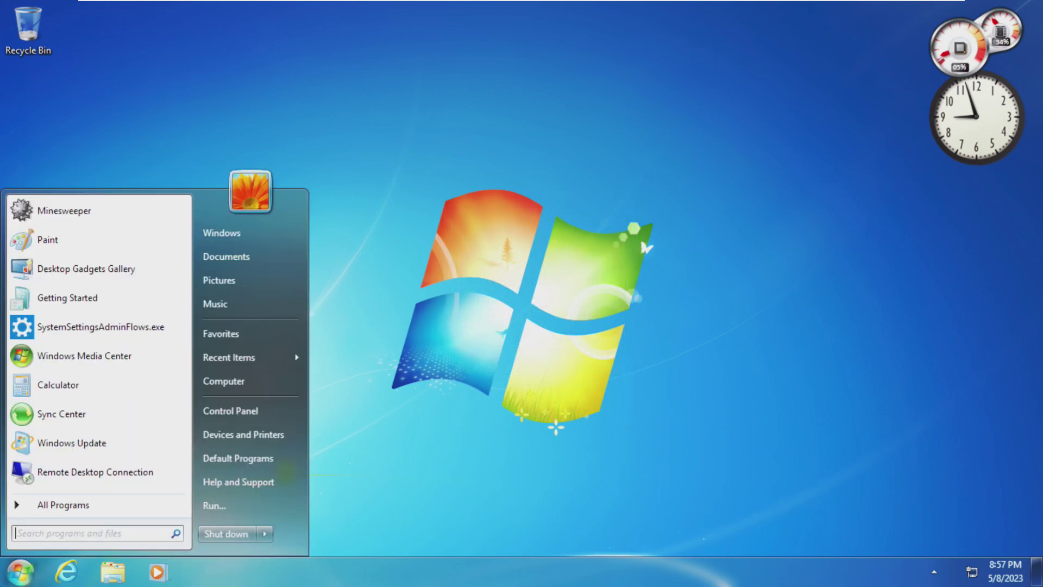
left_click(52, 504)
left_click(81, 418)
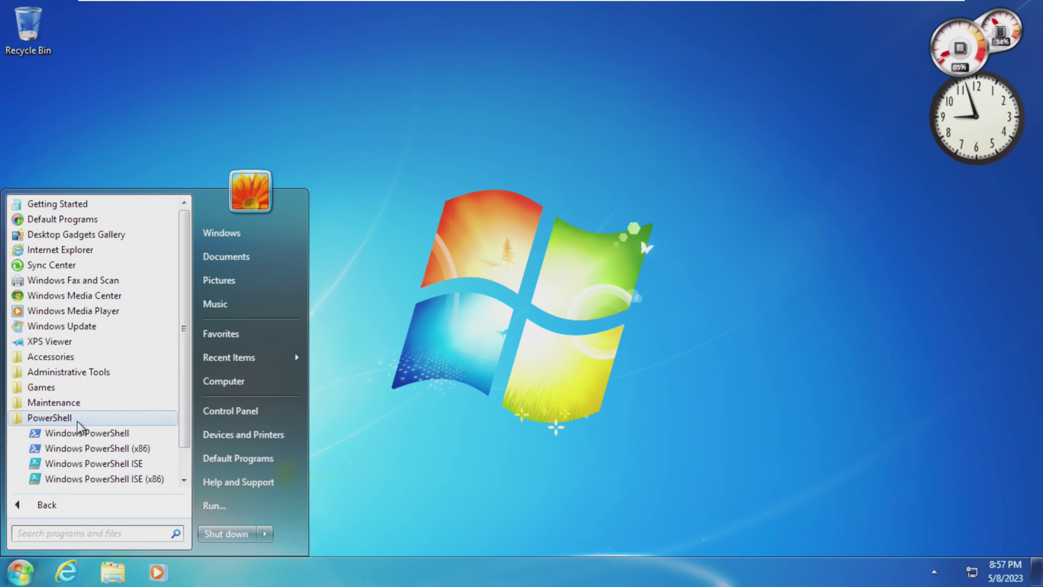
- Open Windows PowerShell and close it again
left_click(81, 403)
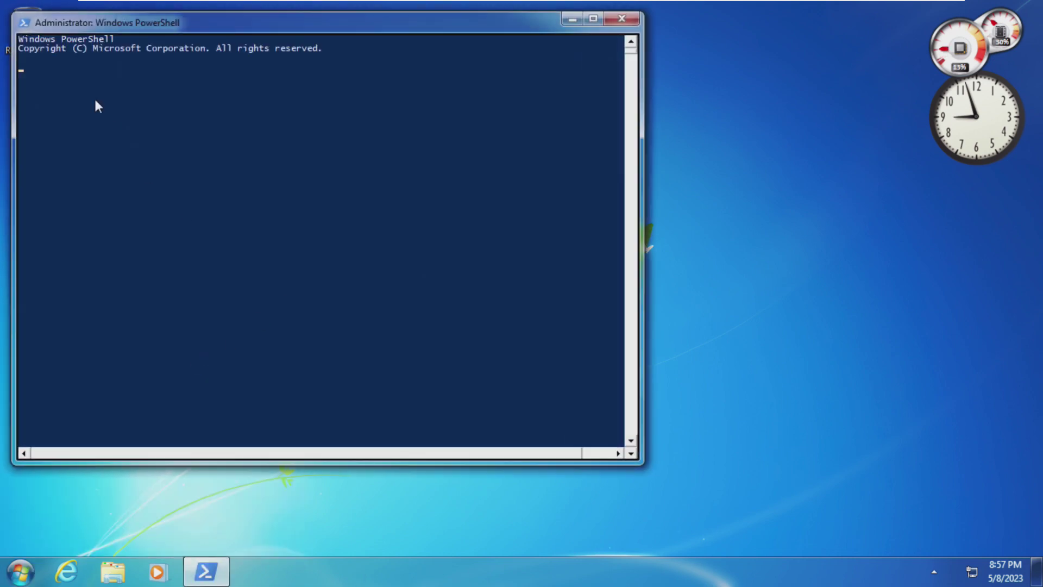
left_click(621, 18)
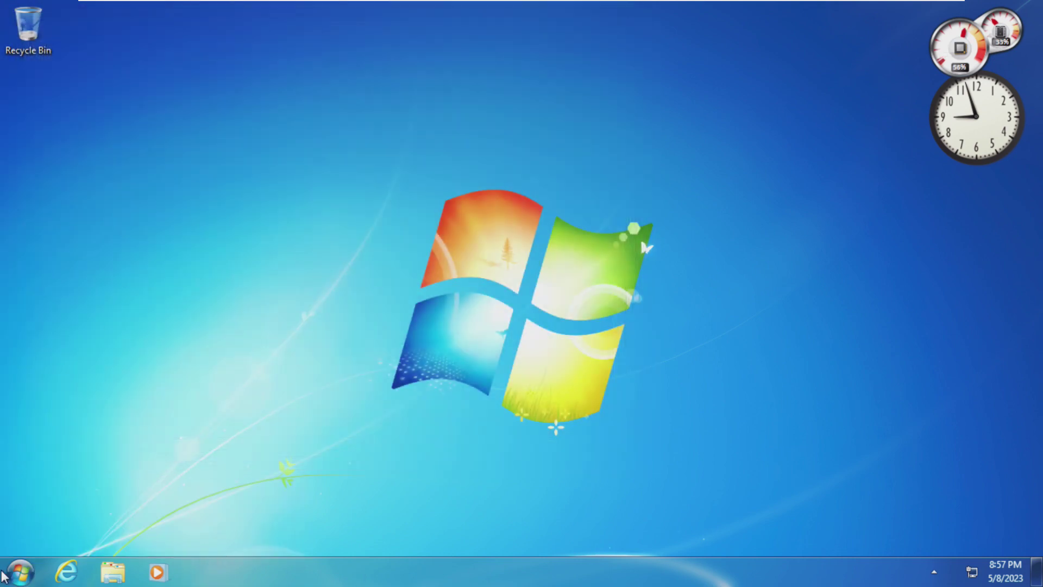
left_click(21, 571)
left_click(363, 399)
- Run winver to view the Windows version in About Windows, then close it
key("super+r")
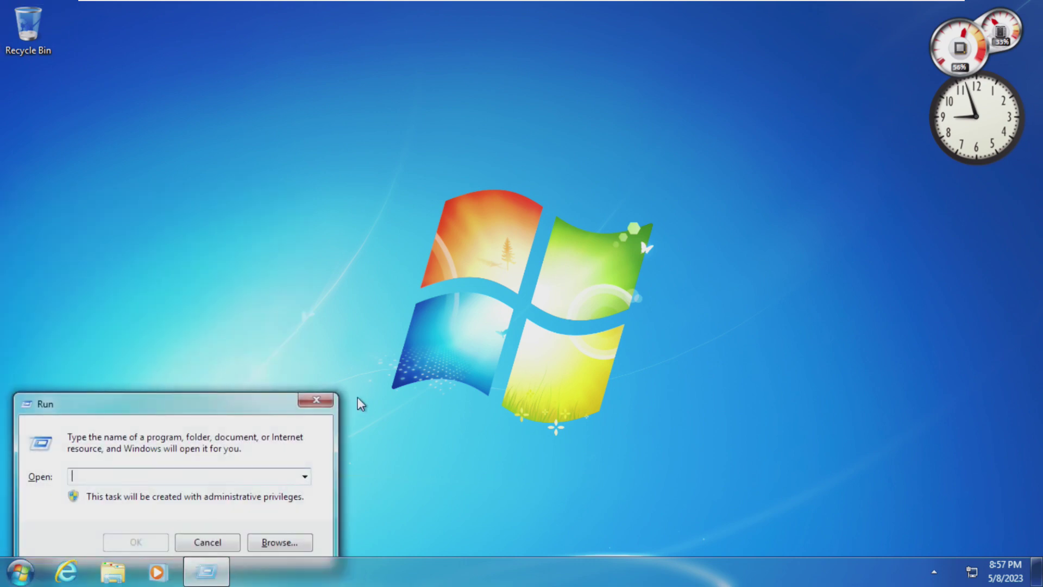
type("winver")
key("Return")
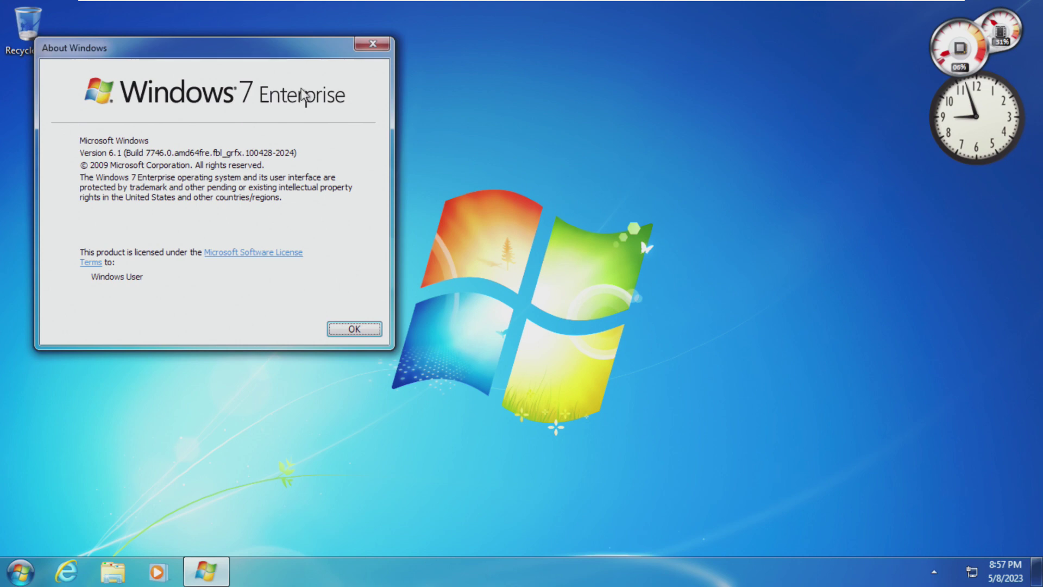
left_click(372, 43)
- Open the Command Prompt via a 'cmd' search and select its Windows version line
key("super")
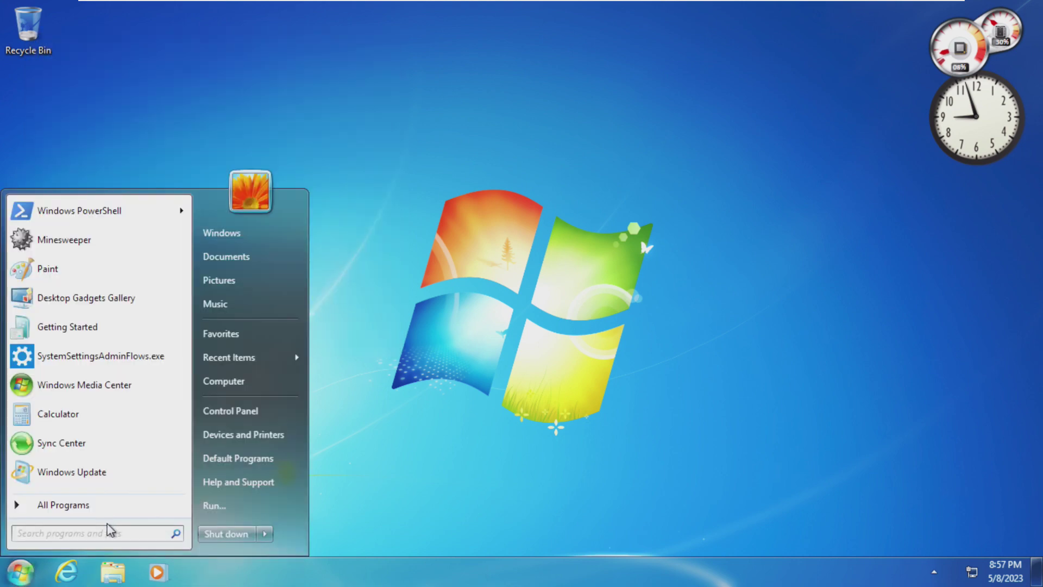
type("cmd")
key("Return")
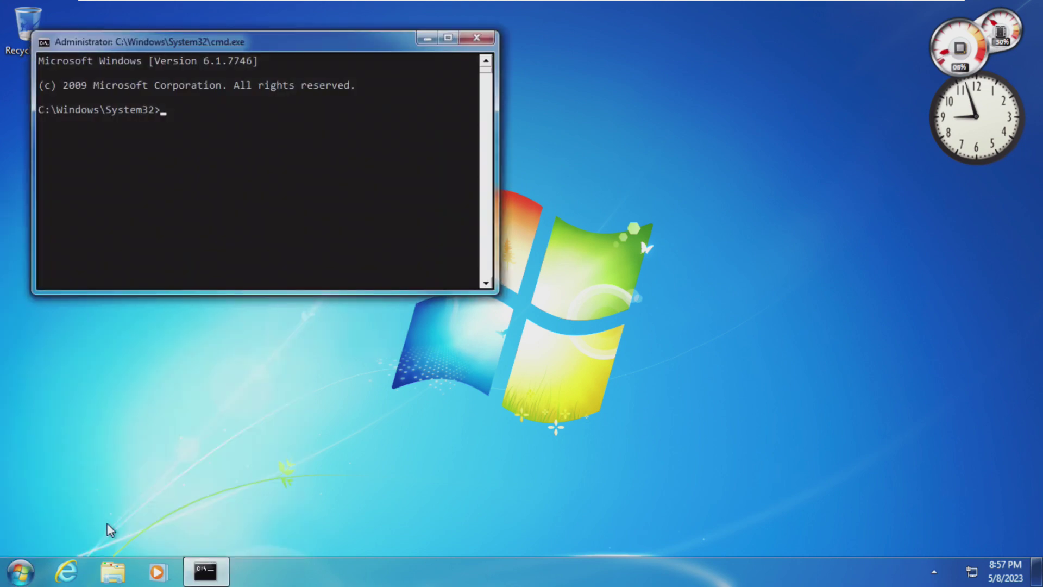
left_click_drag(238, 68, 31, 63)
left_click(59, 60)
left_click(157, 97)
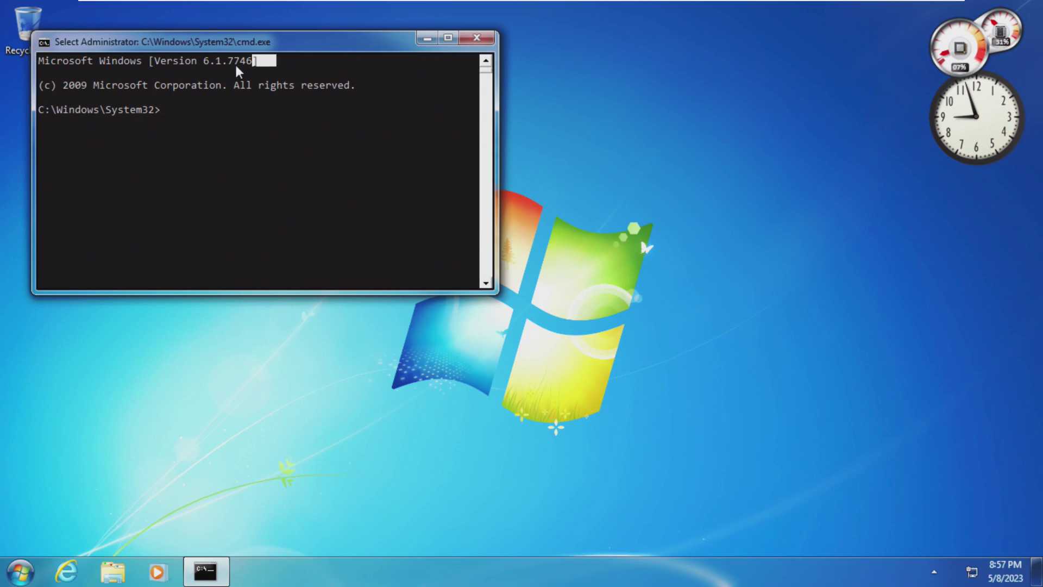
left_click_drag(235, 66, 47, 63)
- Close the command prompt and launch Registry Editor by searching 'reged' in Start
left_click(476, 37)
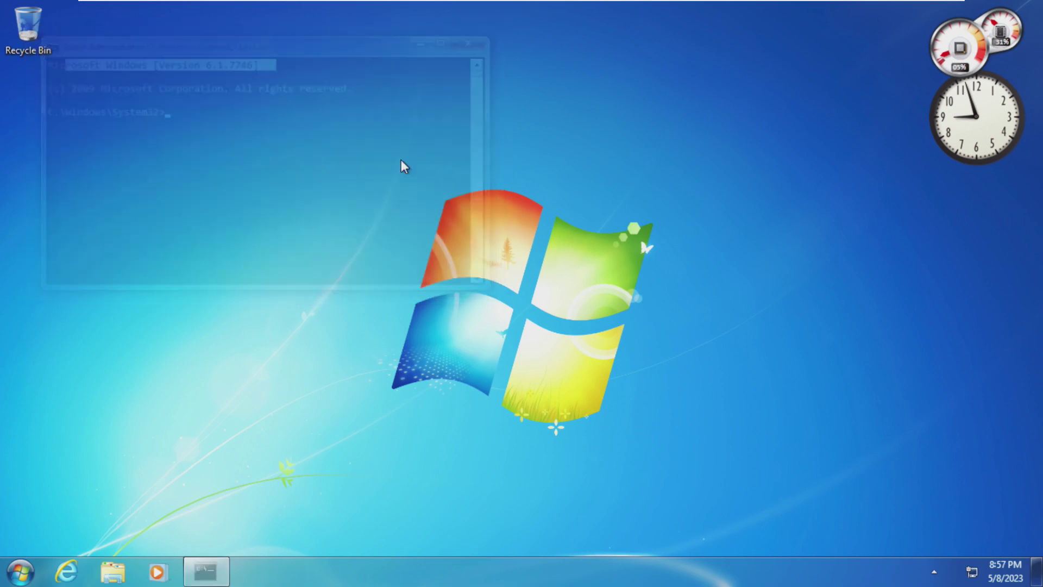
left_click(20, 572)
type("reged")
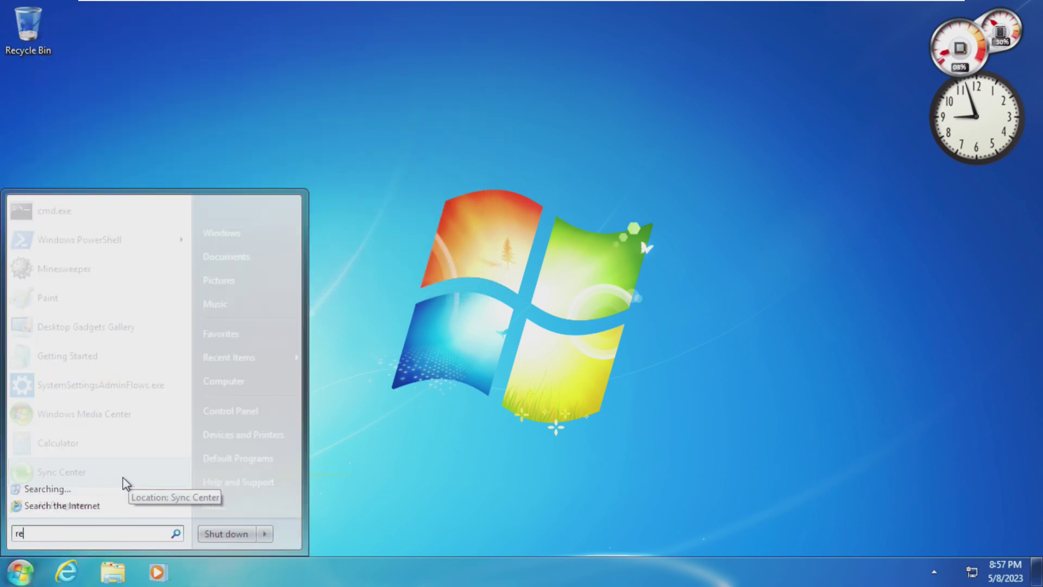
left_click(113, 223)
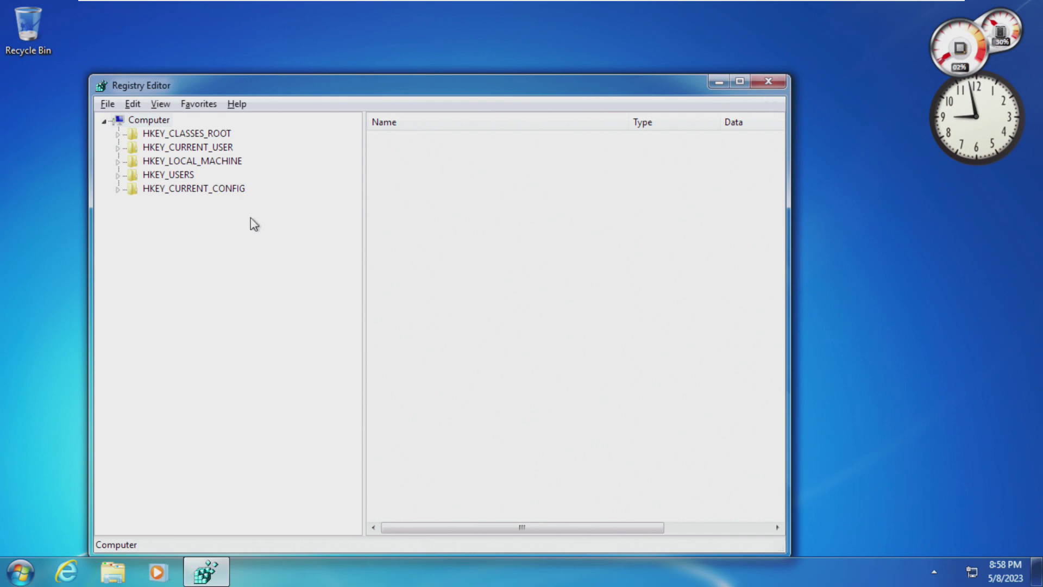
- Expand HKEY_CLASSES_ROOT\ActivatableClasses\Package, select Microsoft.LockApp, and scroll through the build 16299 package keys
left_click(108, 104)
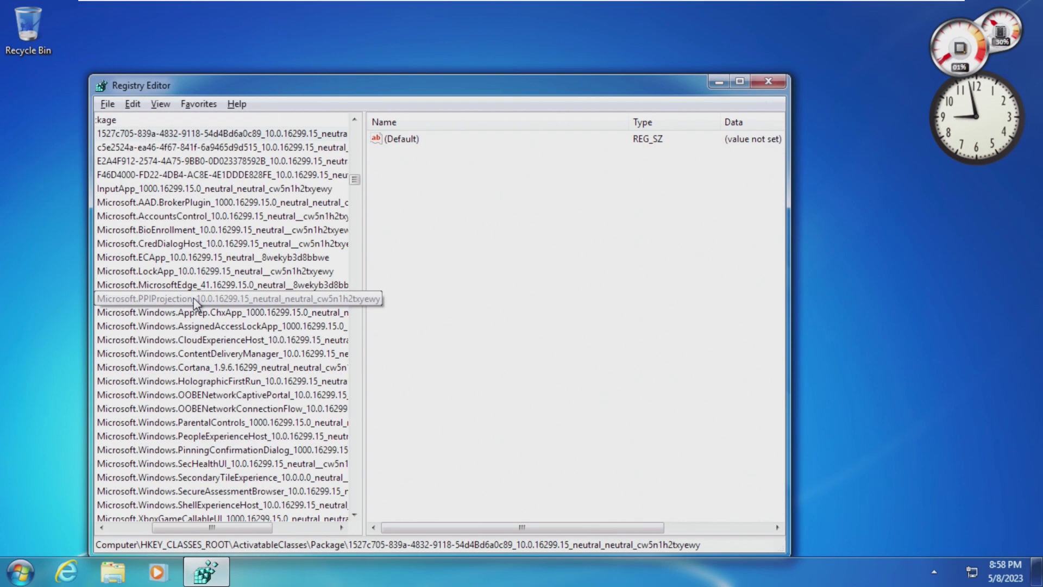
left_click(207, 274)
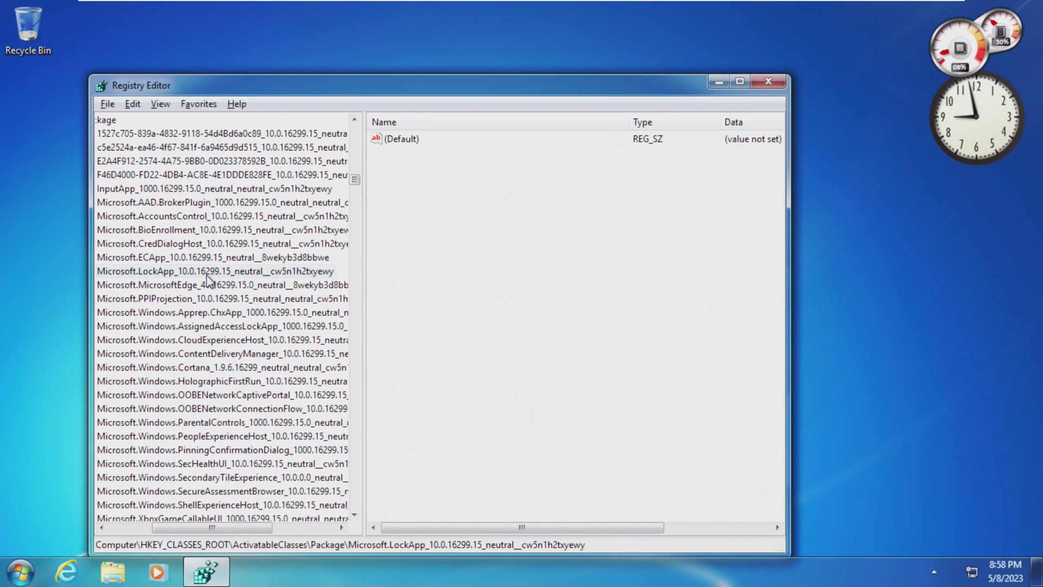
scroll(207, 280, "down", 20)
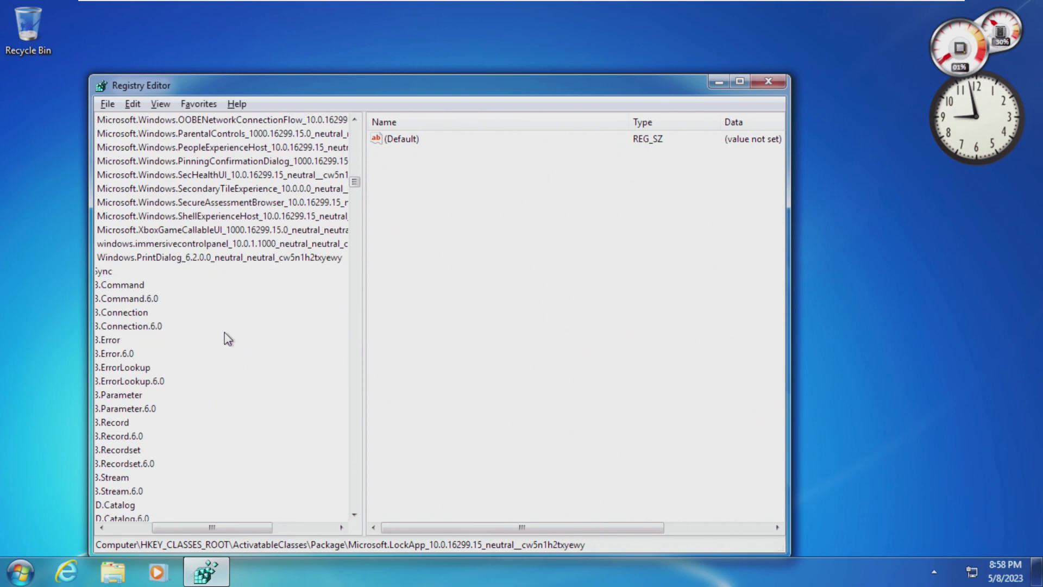
scroll(224, 343, "down", 15)
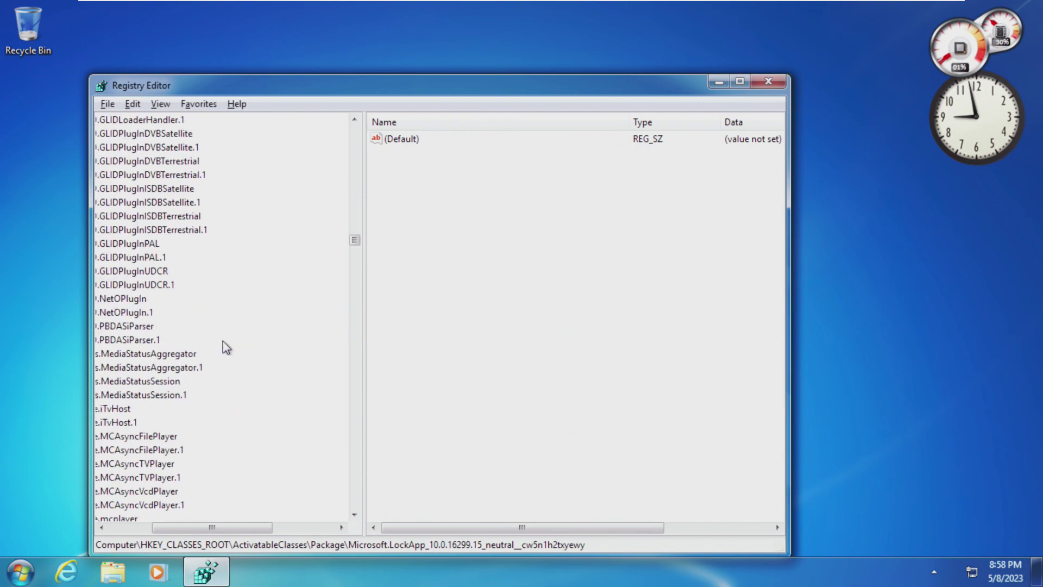
- Close Registry Editor and run setup.exe from DVD Drive (D:) in Explorer
left_click(768, 82)
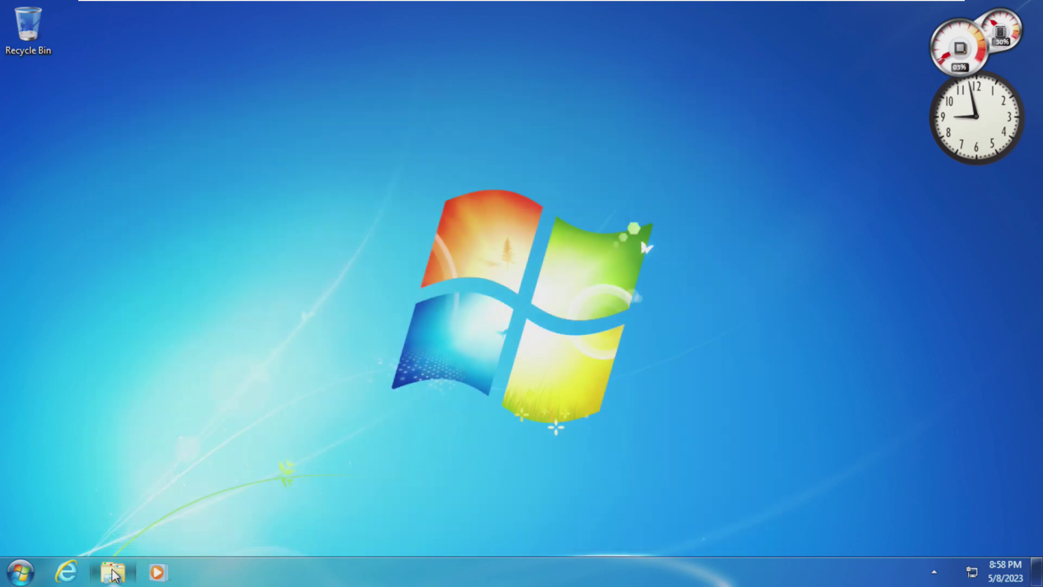
left_click(114, 571)
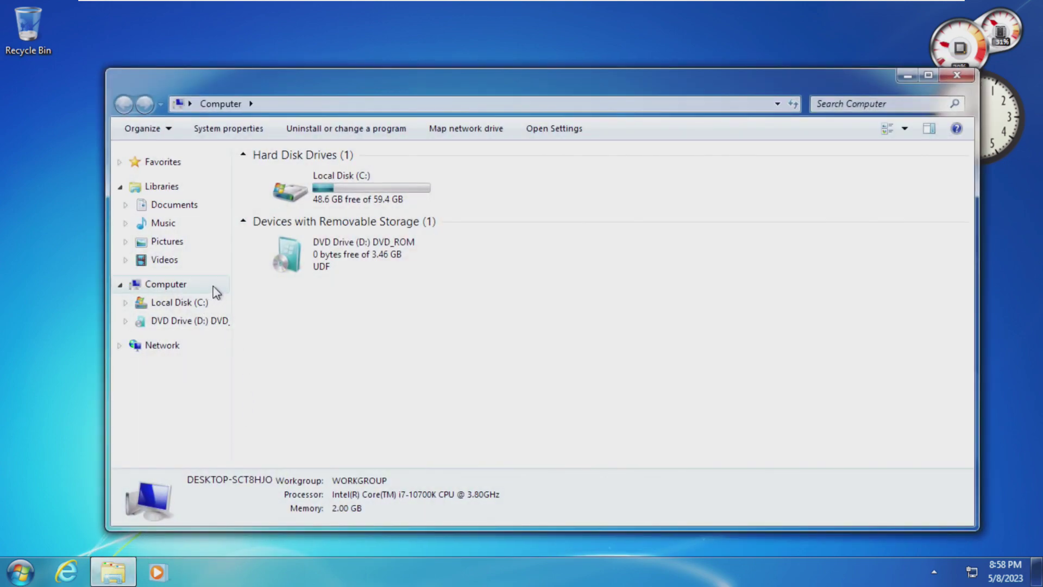
left_click(208, 304)
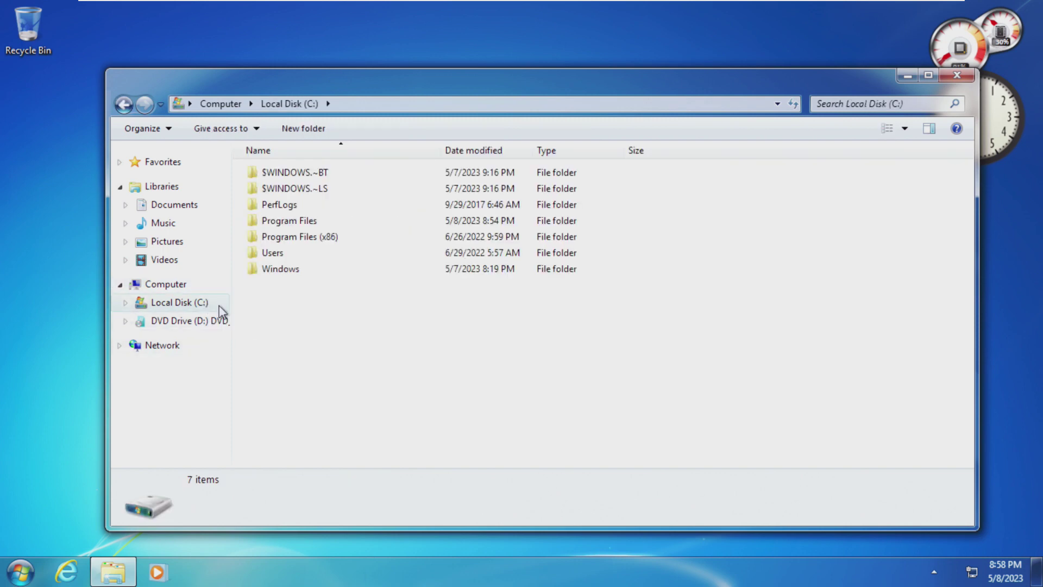
left_click(218, 322)
double_click(276, 307)
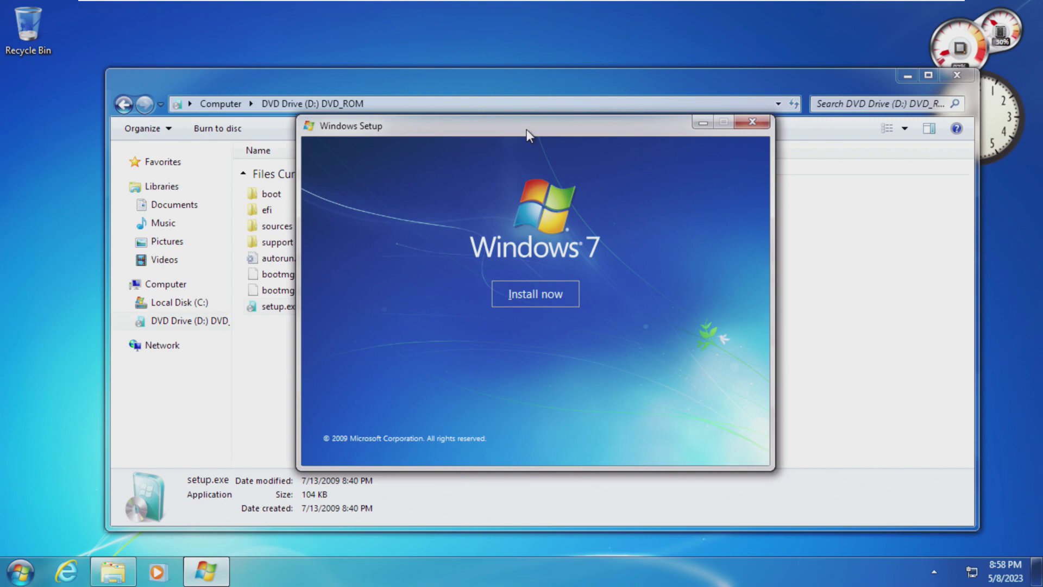
- Start the Windows 7 installation with Install now, then quit Setup and confirm
left_click_drag(526, 130, 470, 105)
left_click(490, 273)
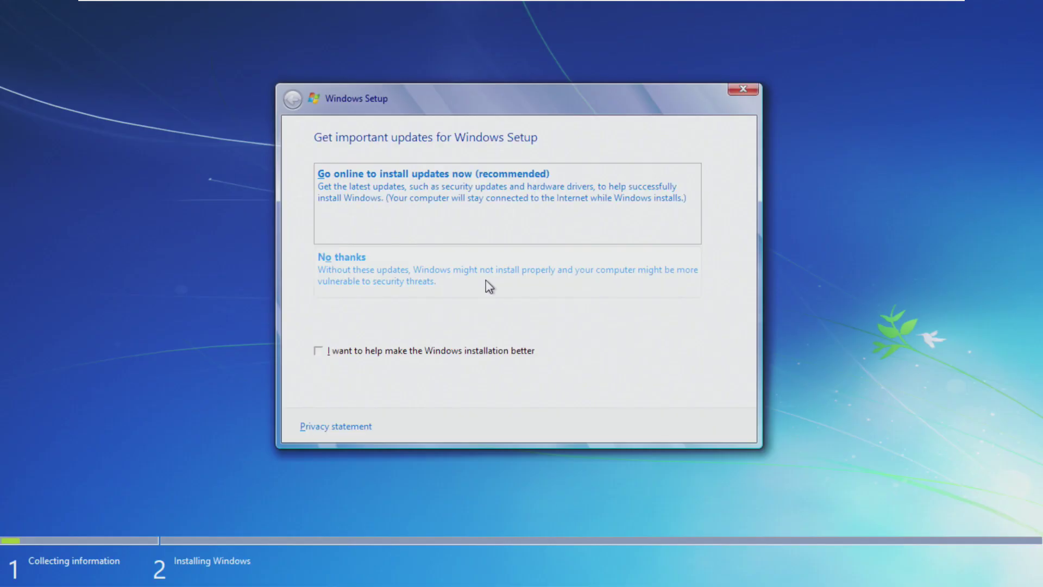
left_click(740, 91)
left_click(623, 340)
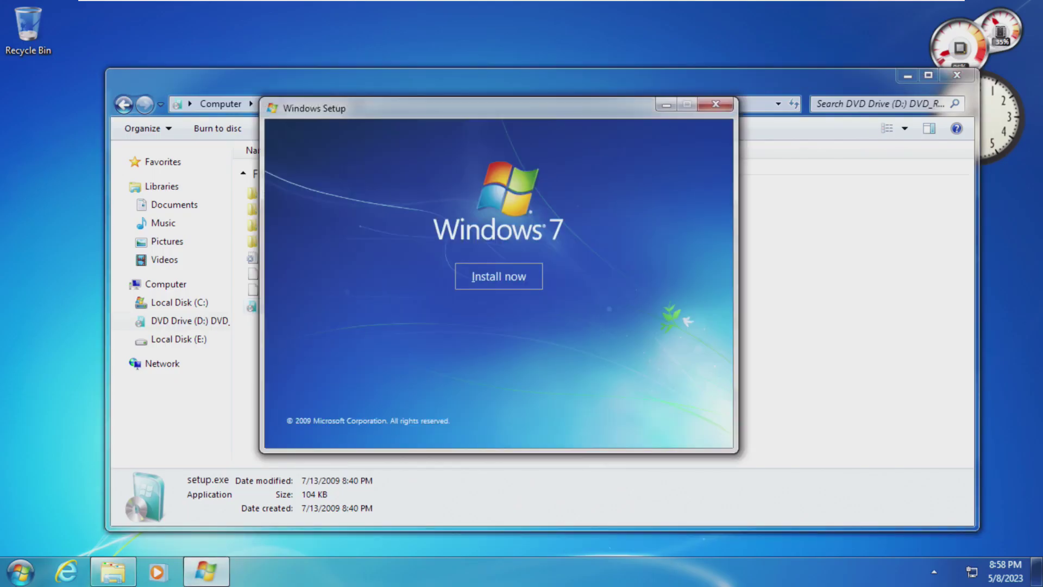
key("super")
left_click(716, 104)
left_click(957, 75)
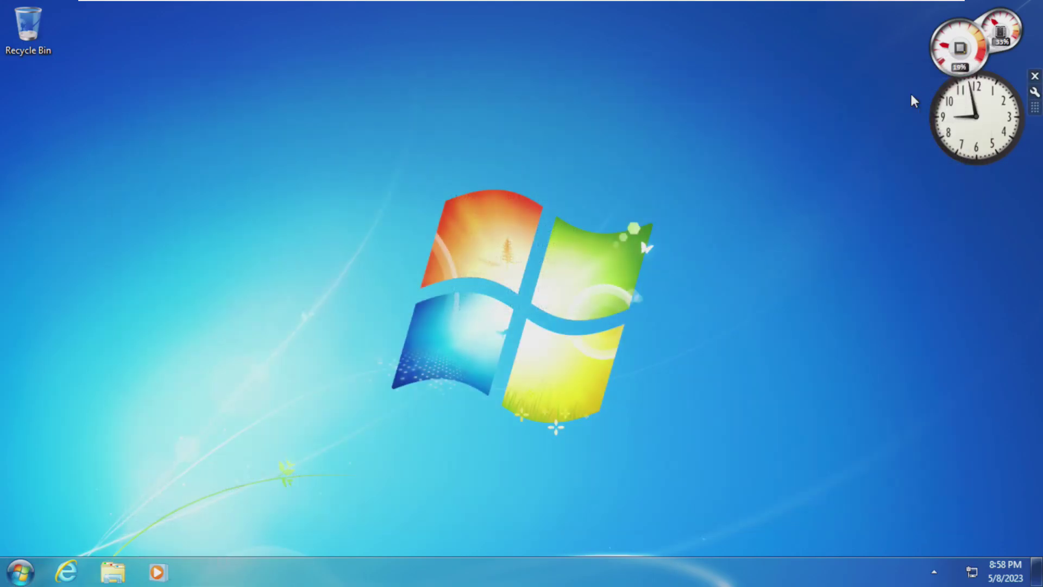
left_click(21, 572)
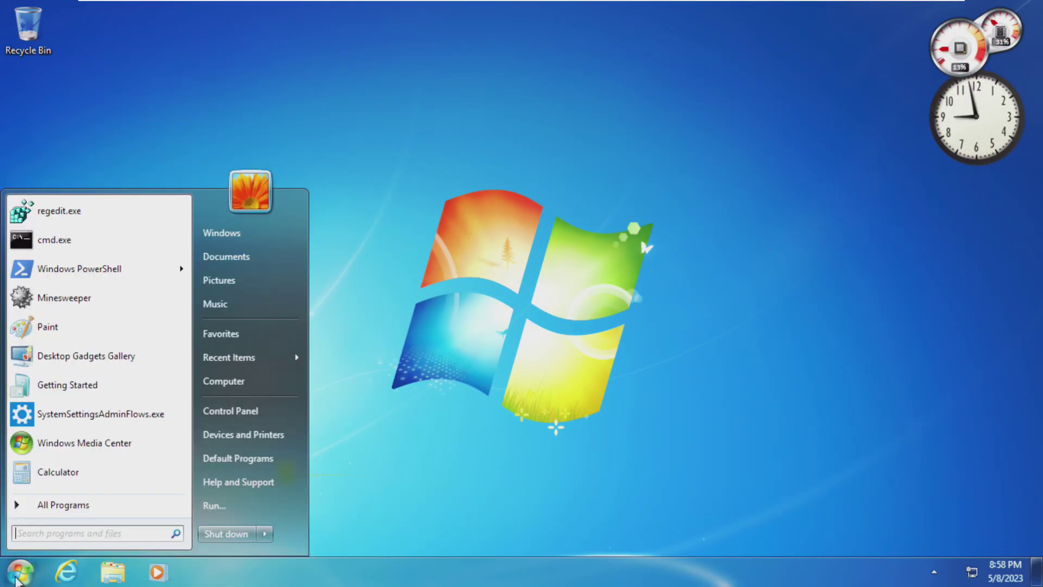
left_click(100, 505)
left_click(259, 414)
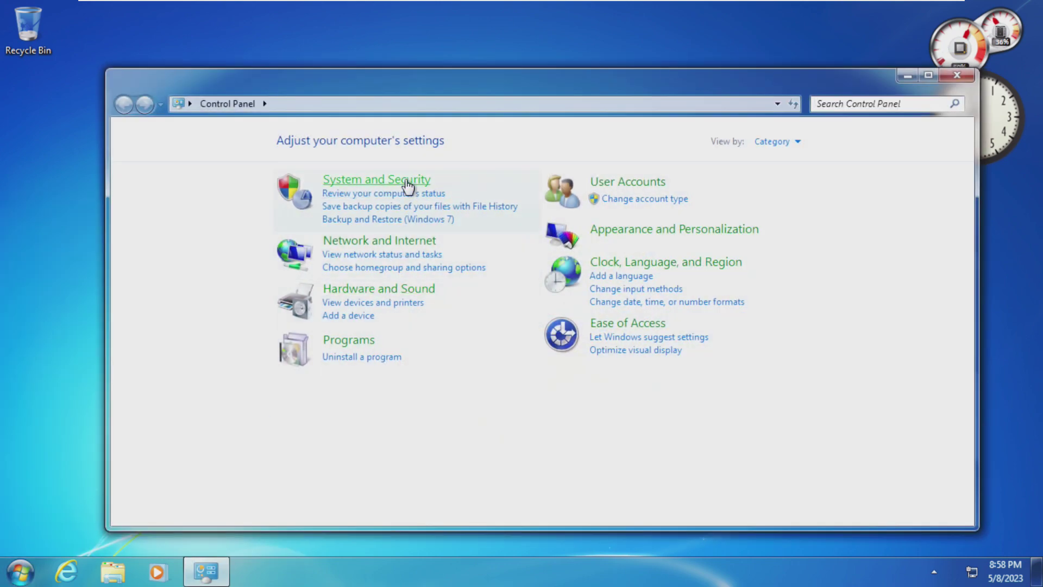
key("super")
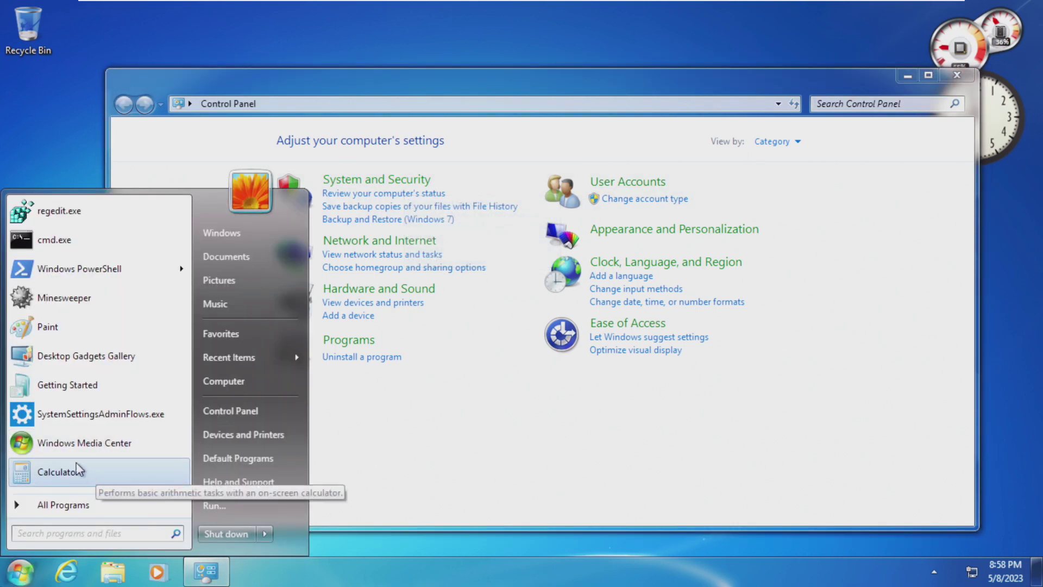
left_click(108, 504)
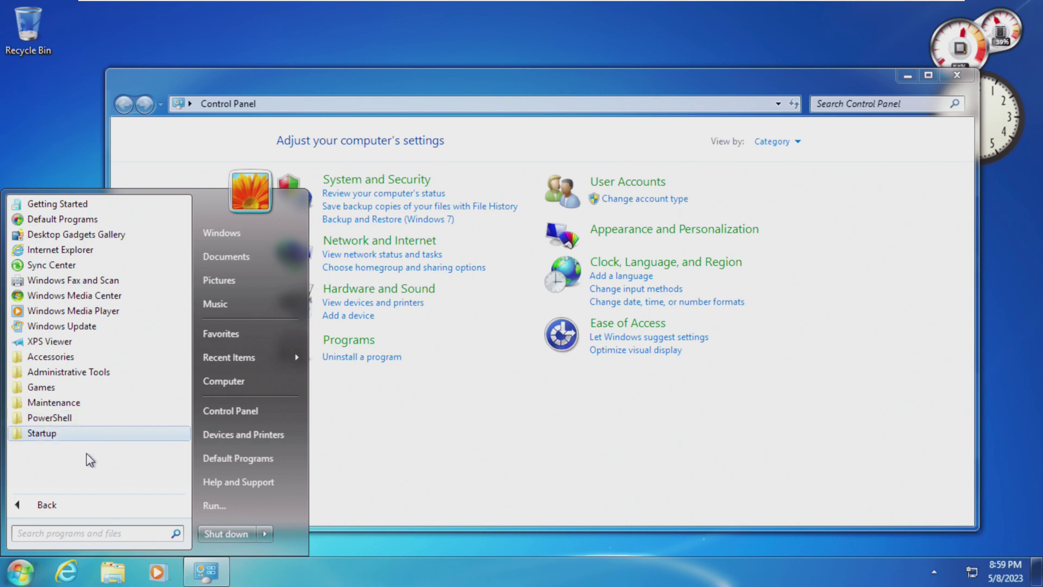
key("Down")
key("Down")
key("Down")
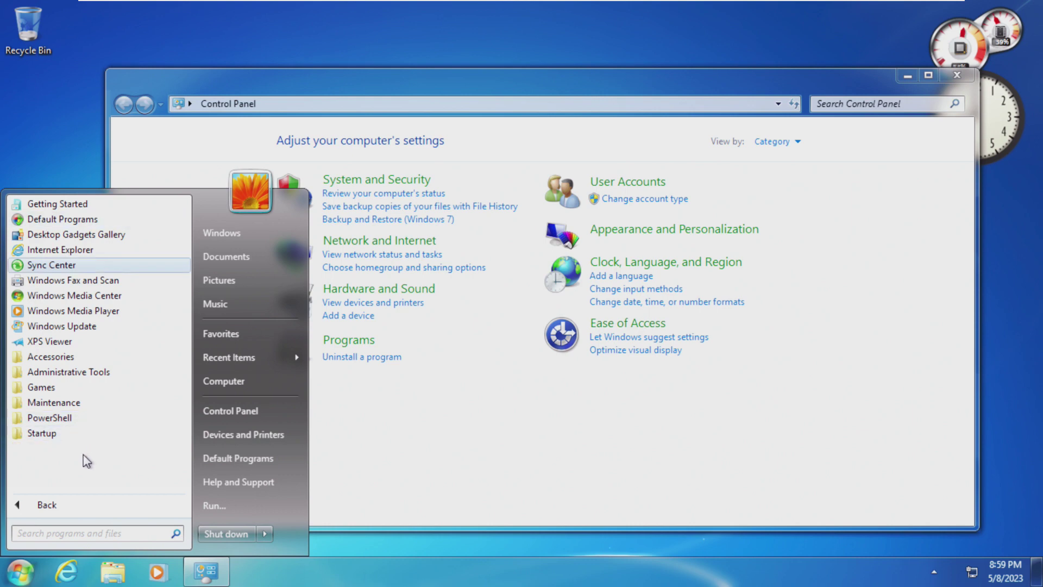
left_click(112, 530)
type("settings")
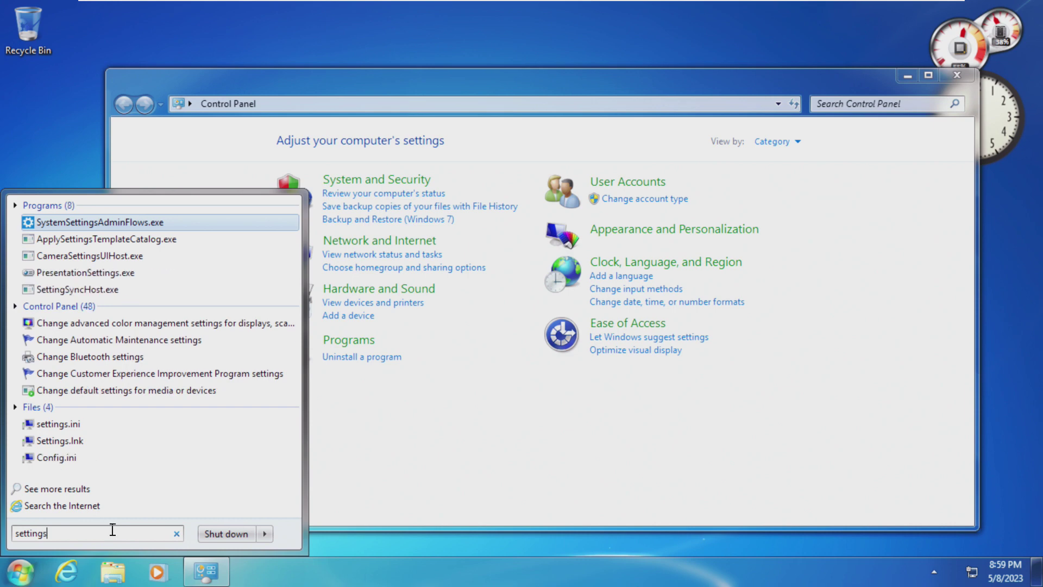
left_click(81, 440)
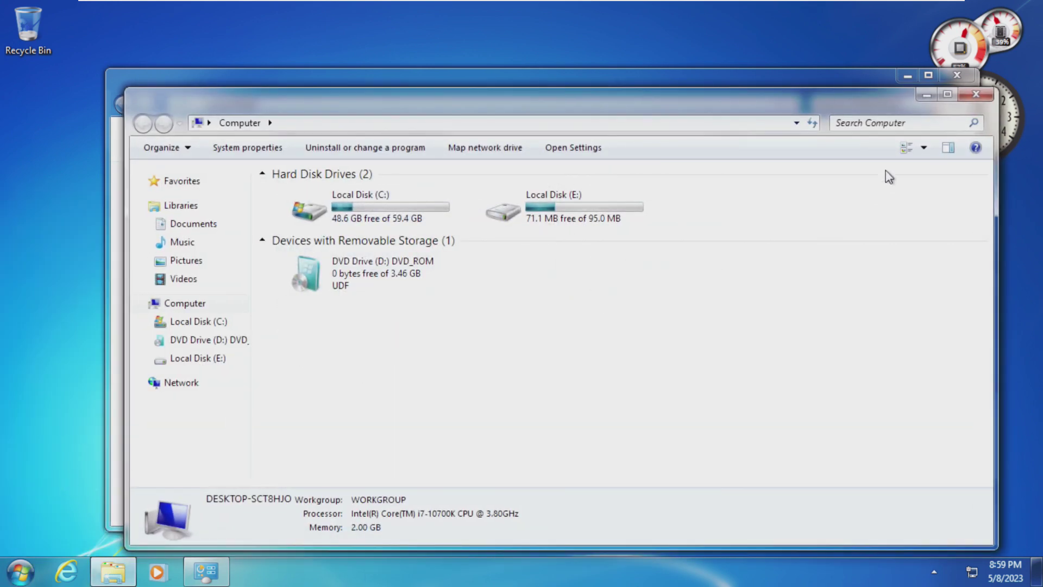
left_click(975, 94)
left_click(22, 570)
type("se")
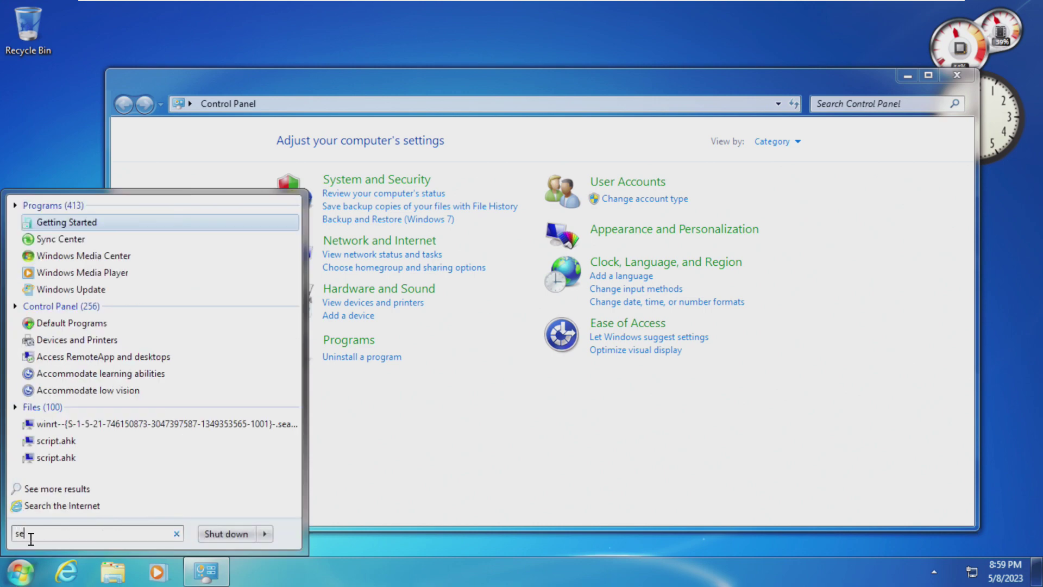
type("ttings")
left_click(106, 442)
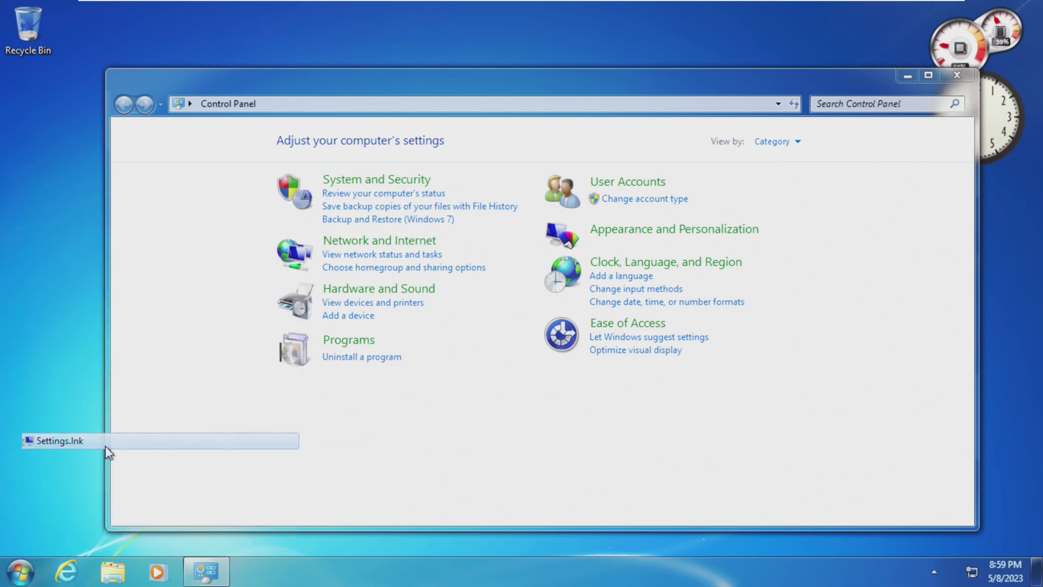
left_click(995, 113)
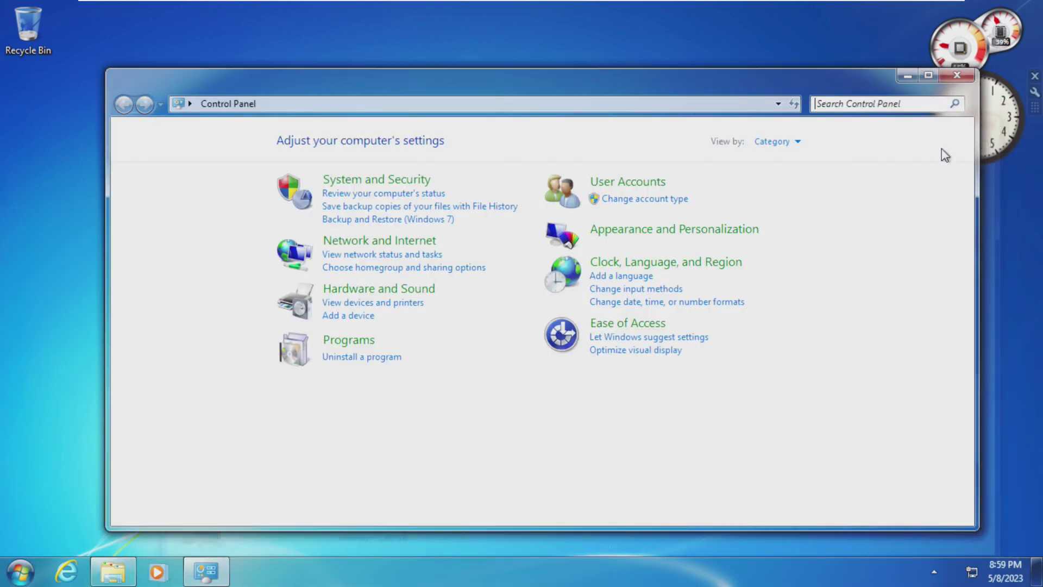
left_click(22, 570)
left_click(62, 512)
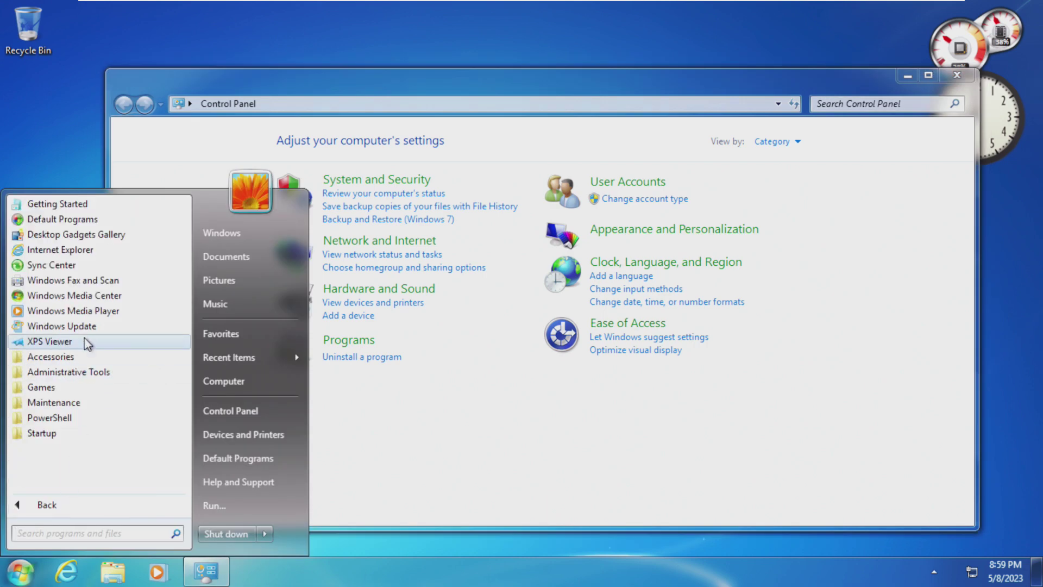
left_click(367, 422)
left_click(22, 570)
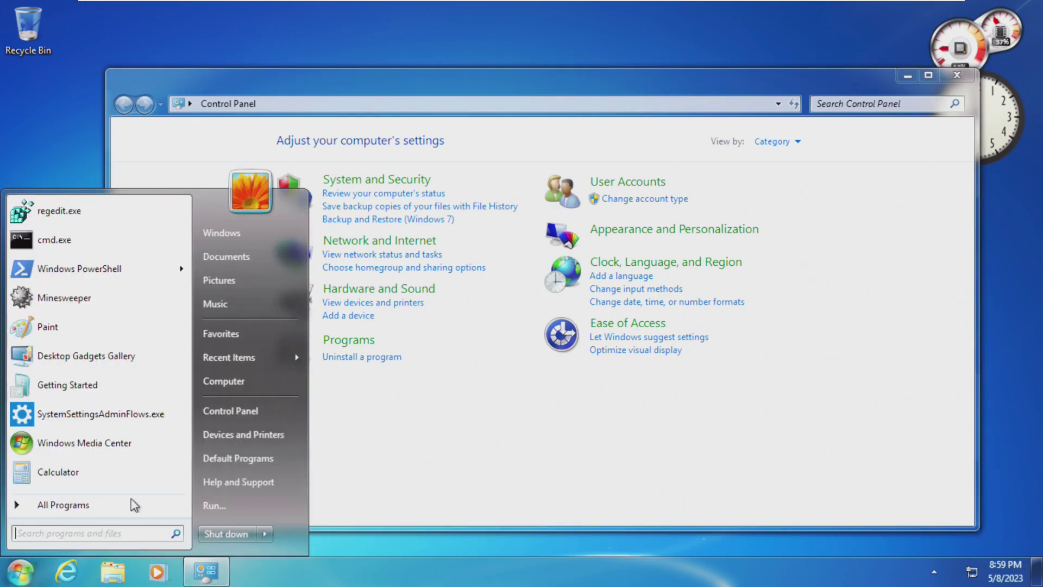
left_click(428, 329)
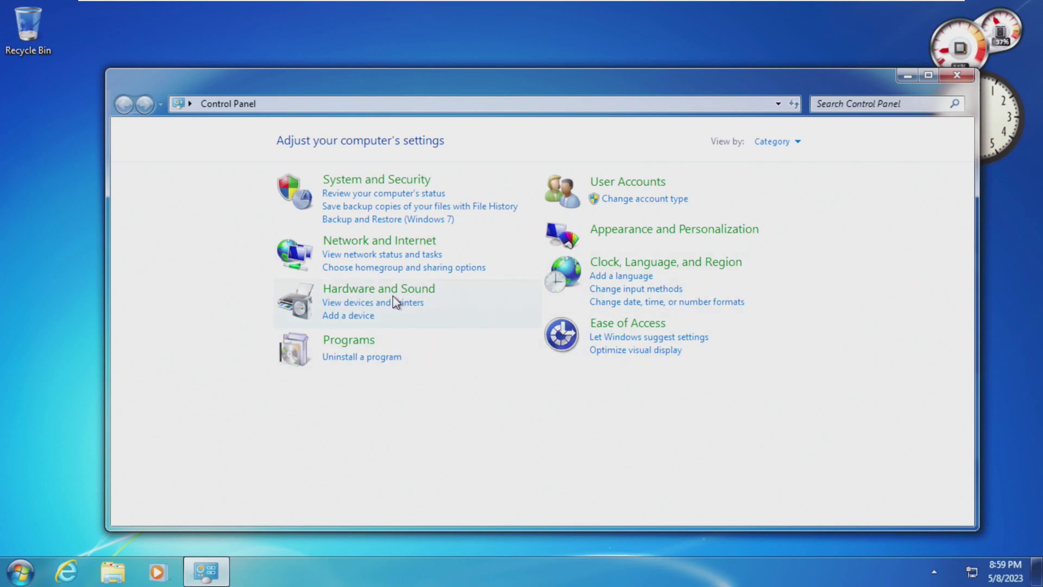
- Open System and Security, then open Windows Update by searching 'upda' in Start
left_click(402, 184)
key("super")
type("upda")
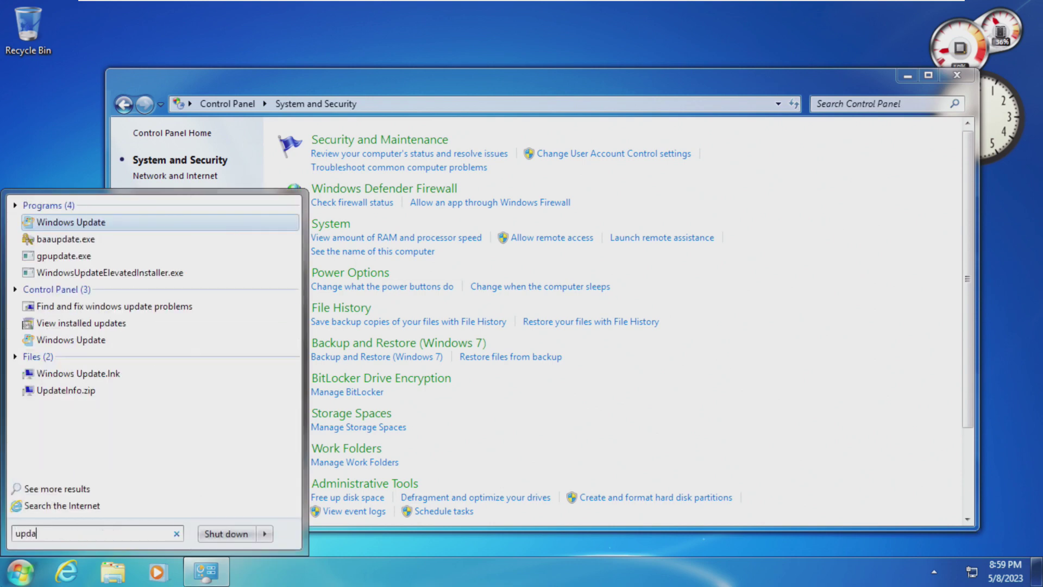
key("Return")
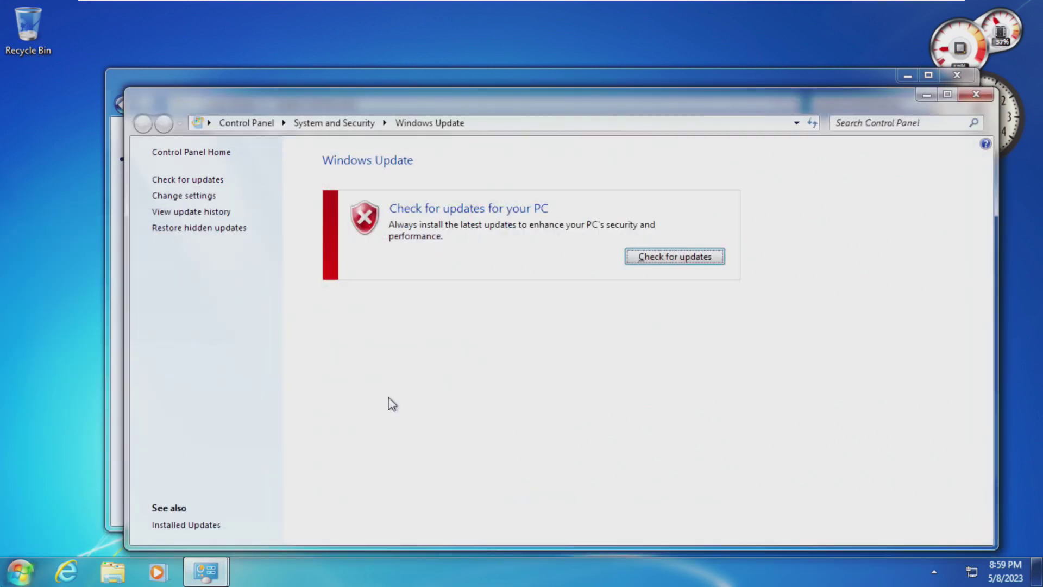
- Check for updates, dismiss the service-not-running error, and close the System and Security window
left_click(658, 263)
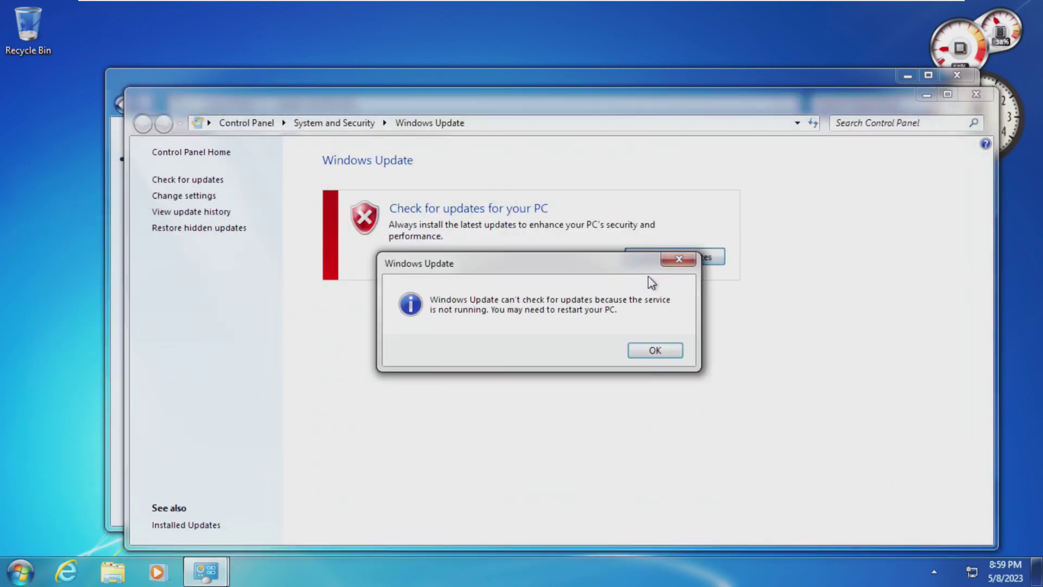
left_click(652, 350)
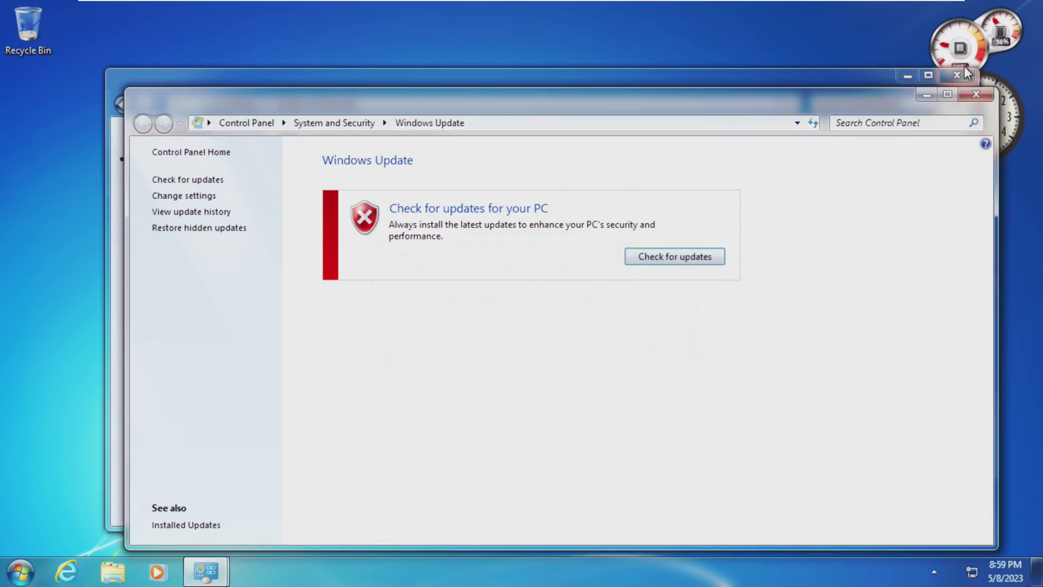
left_click(812, 79)
left_click(950, 77)
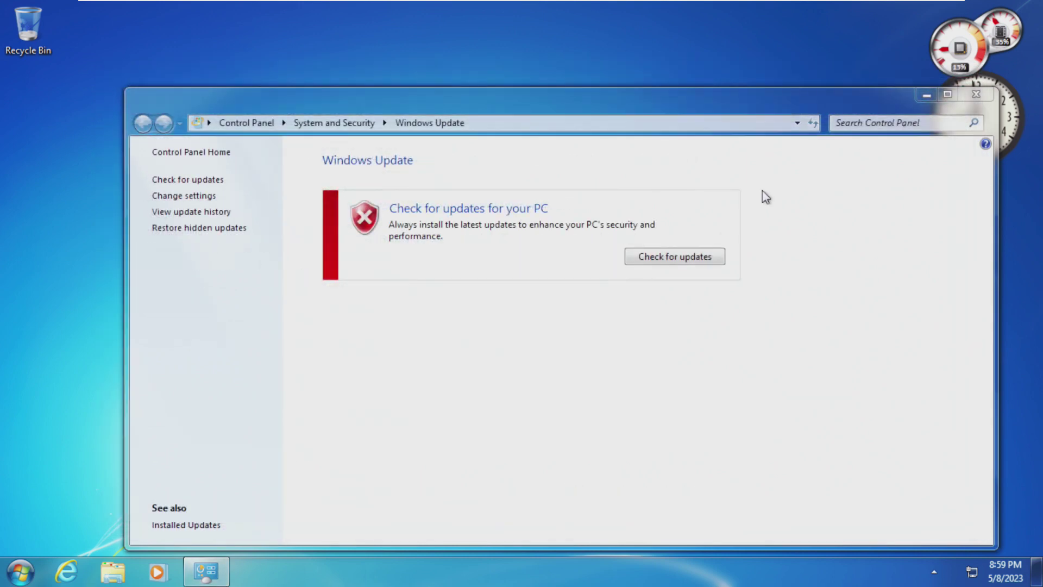
left_click(976, 95)
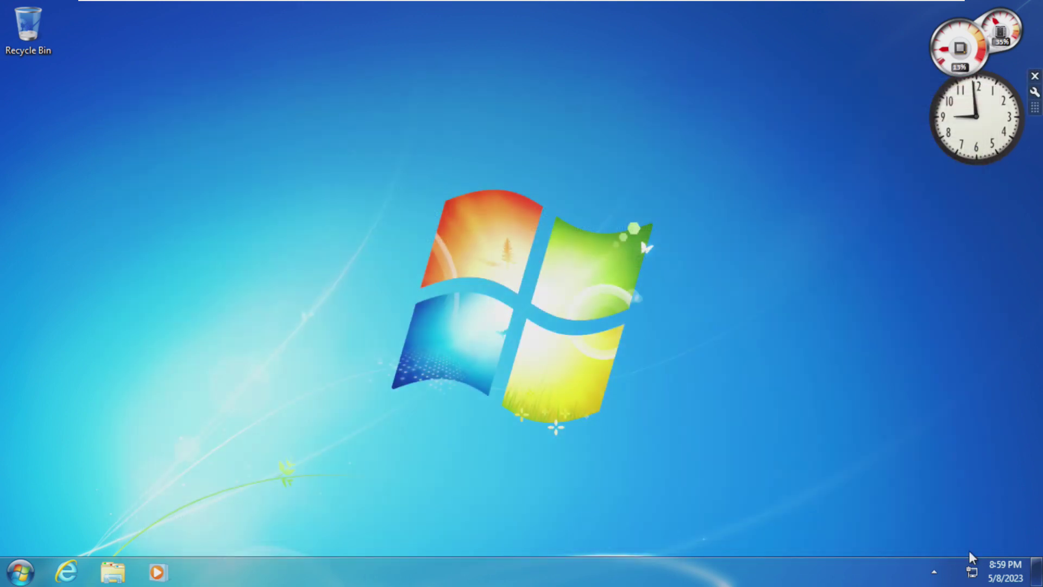
left_click(932, 580)
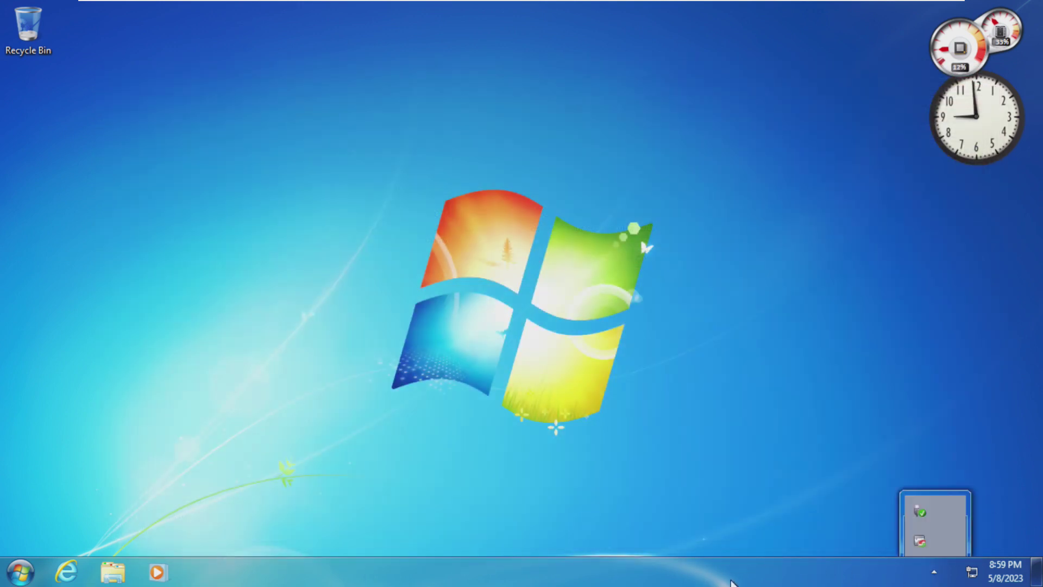
left_click(5, 572)
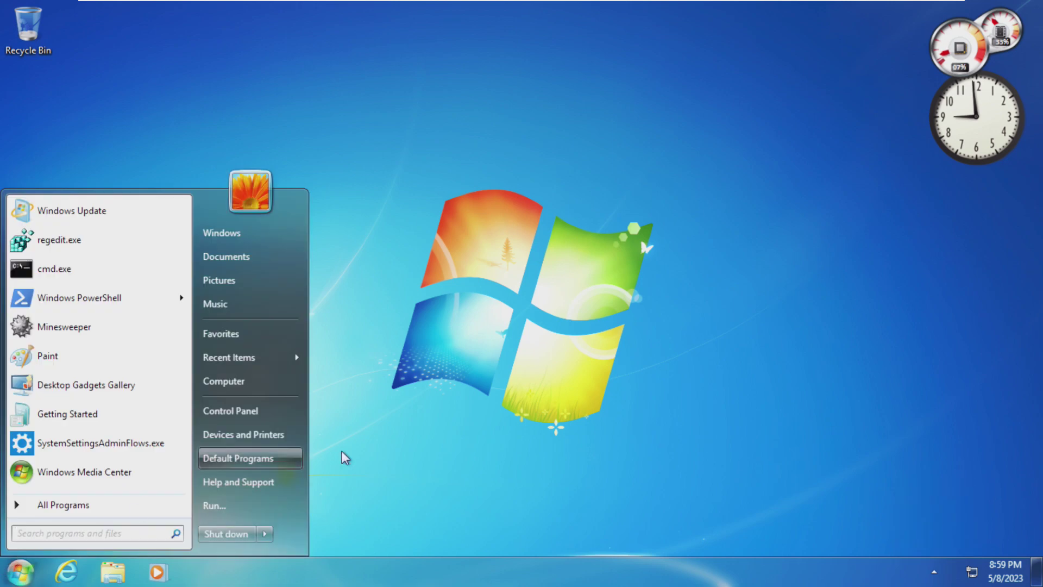
left_click(426, 439)
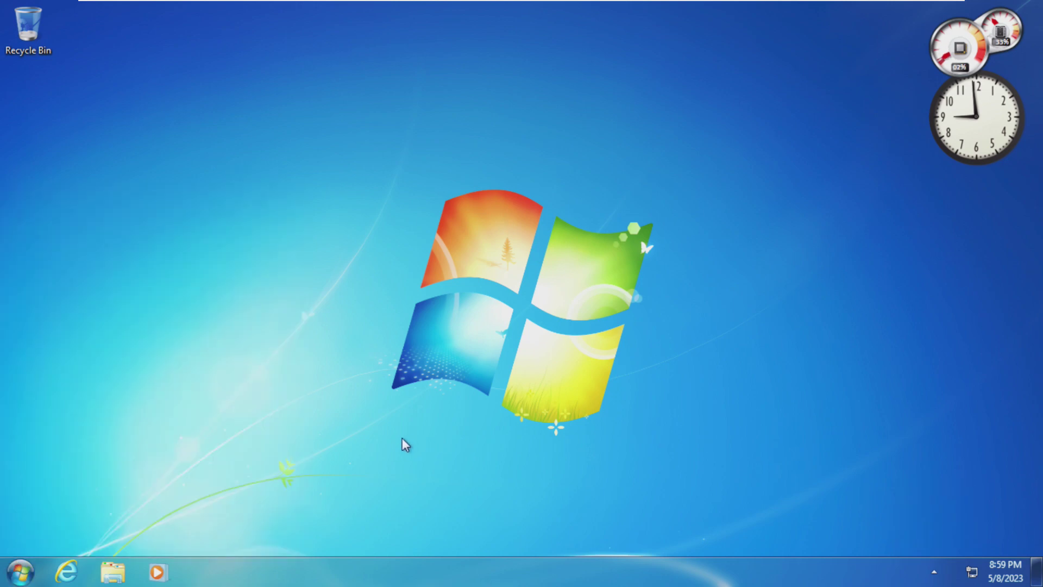
- In Internet Explorer, accept and download Microsoft Edge, then run MicrosoftEdgeSetup.exe
left_click(71, 560)
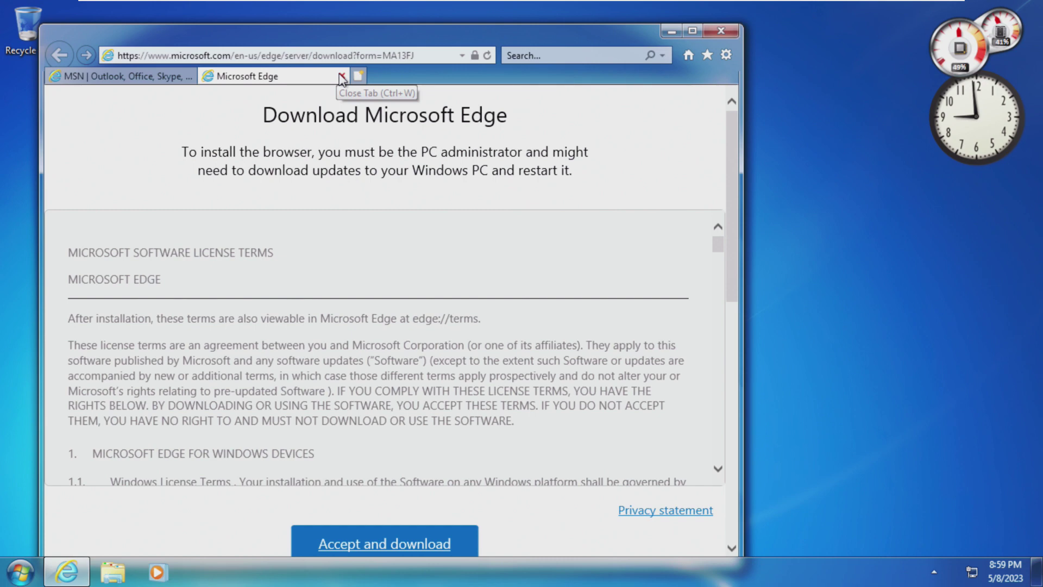
left_click(433, 542)
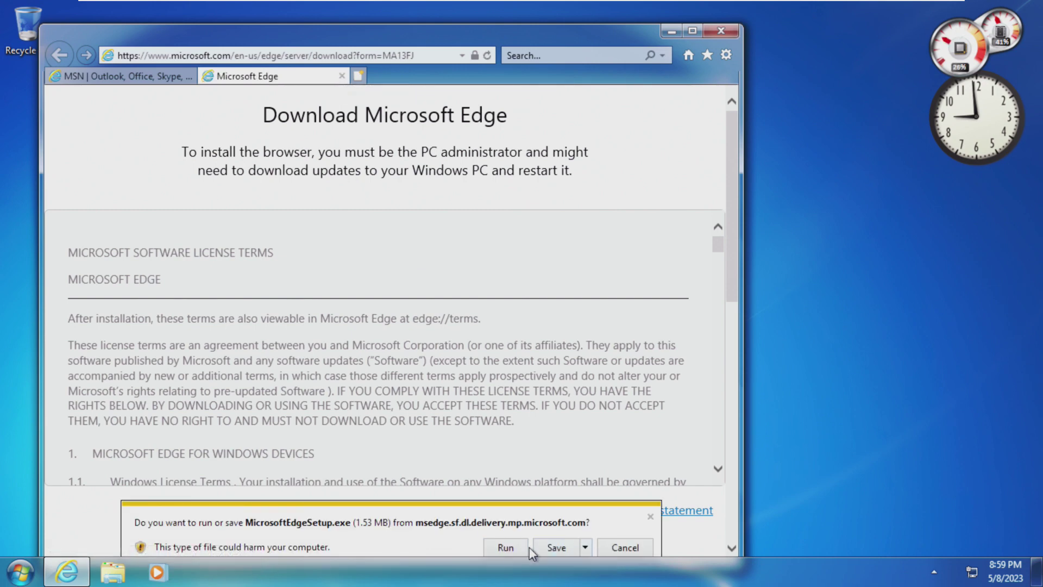
left_click(526, 547)
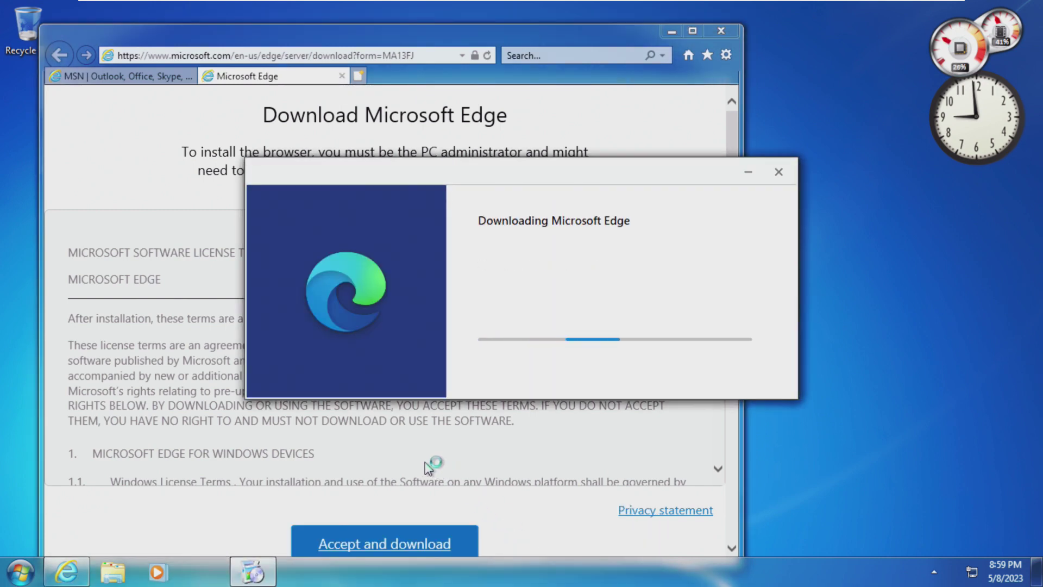